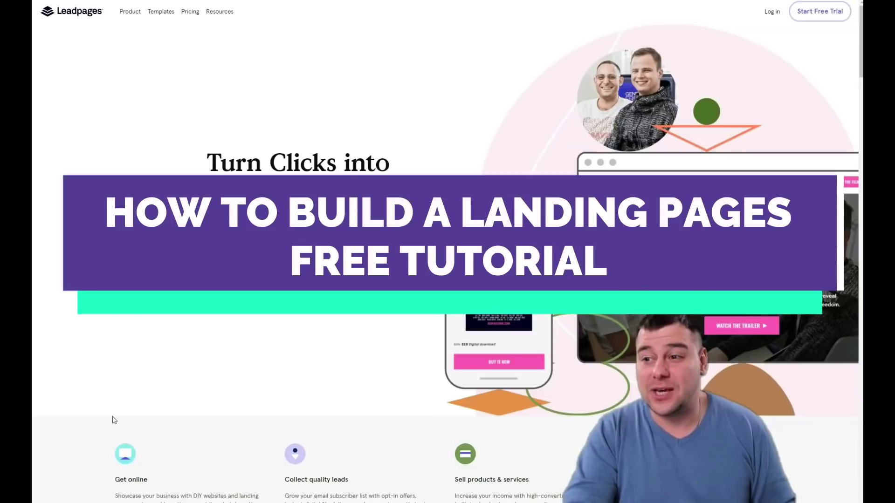
Step: Look through the Leadpages home page, examining its features, template samples, integrations and customer service sections down to the footer
scroll(114, 420, "down", 2)
scroll(114, 420, "down", 3)
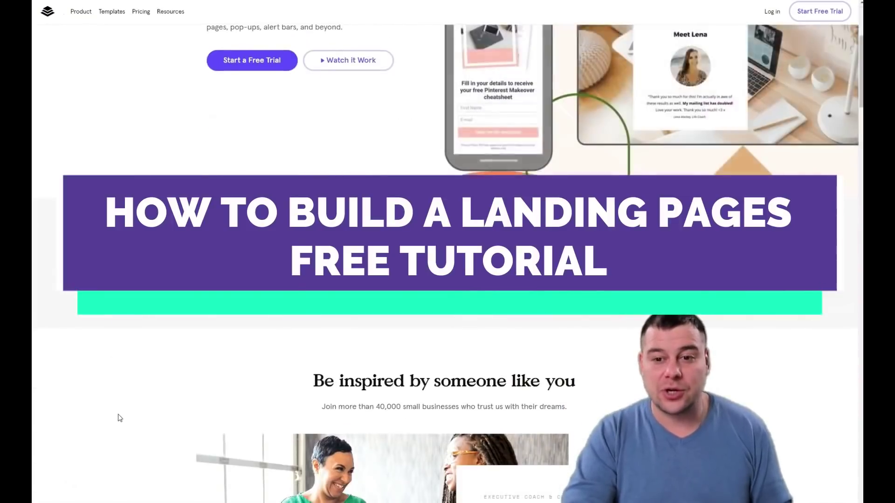
scroll(117, 419, "down", 4)
scroll(121, 416, "down", 6)
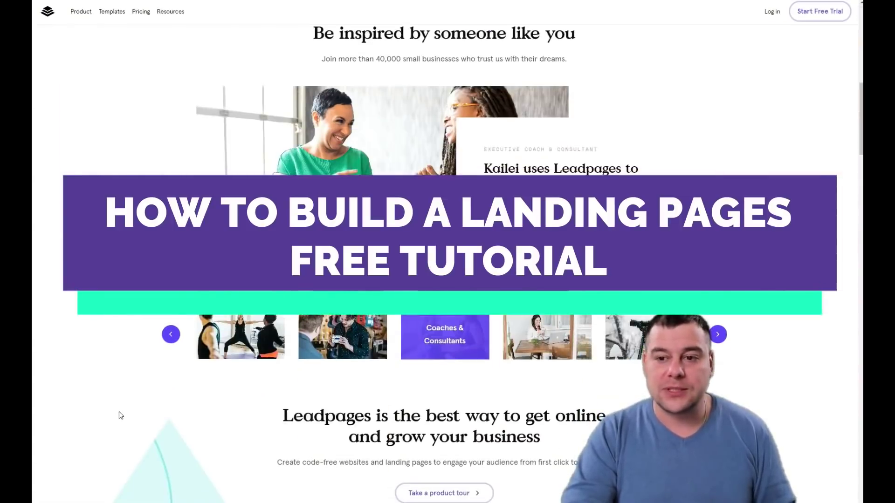
scroll(119, 410, "down", 12)
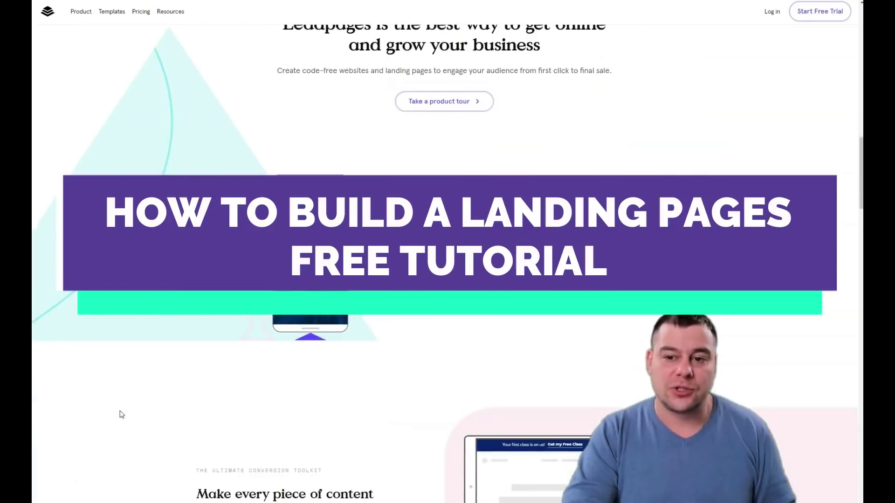
scroll(119, 410, "down", 14)
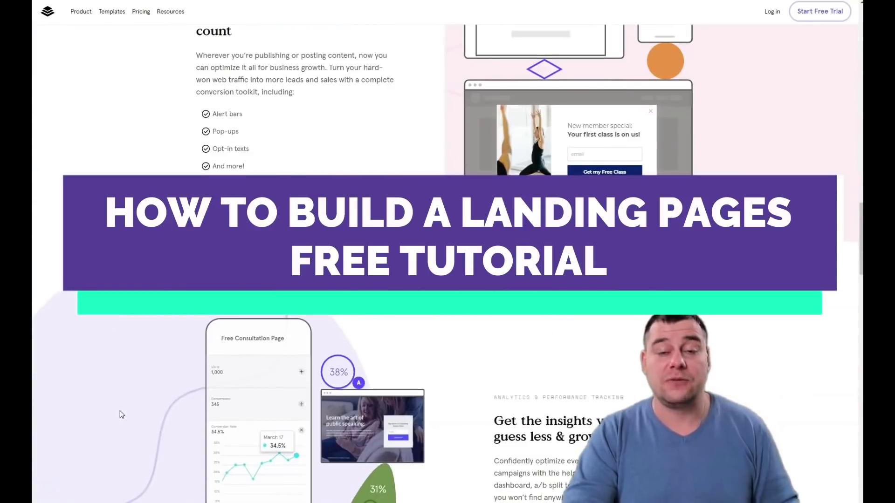
scroll(119, 411, "down", 5)
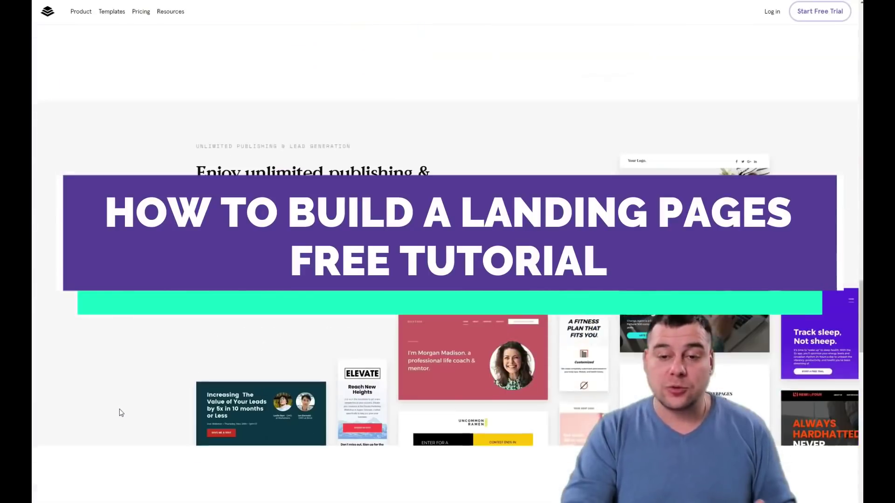
scroll(121, 413, "down", 6)
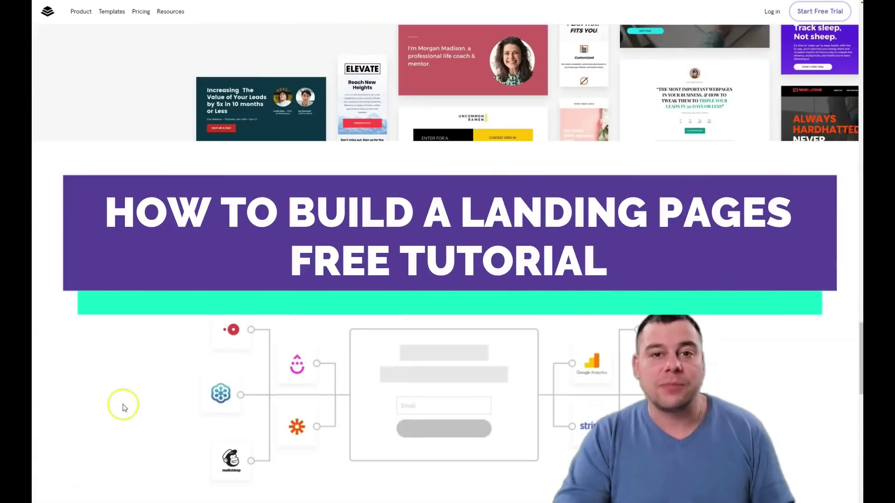
scroll(124, 408, "down", 5)
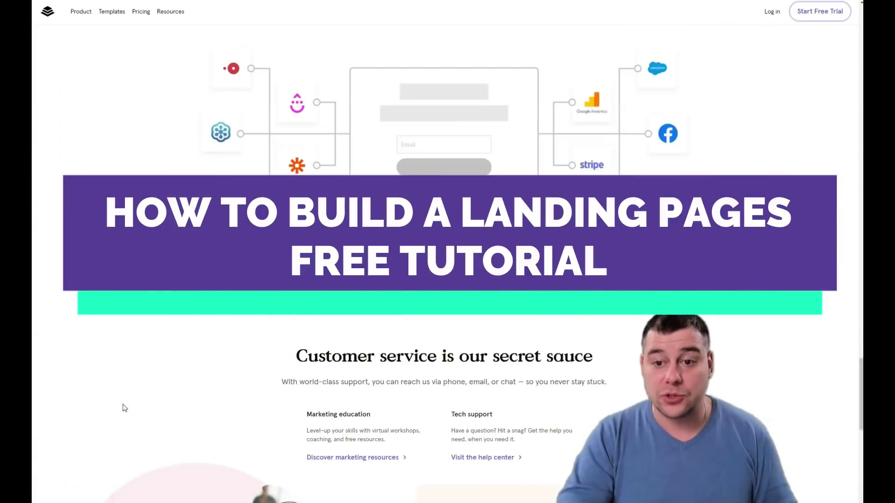
scroll(124, 408, "down", 2)
scroll(124, 402, "down", 10)
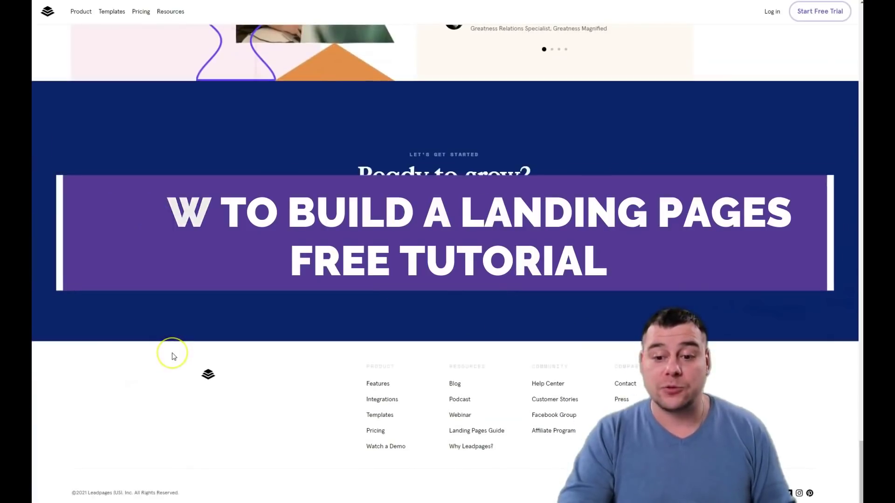
scroll(173, 354, "up", 4)
scroll(172, 353, "up", 20)
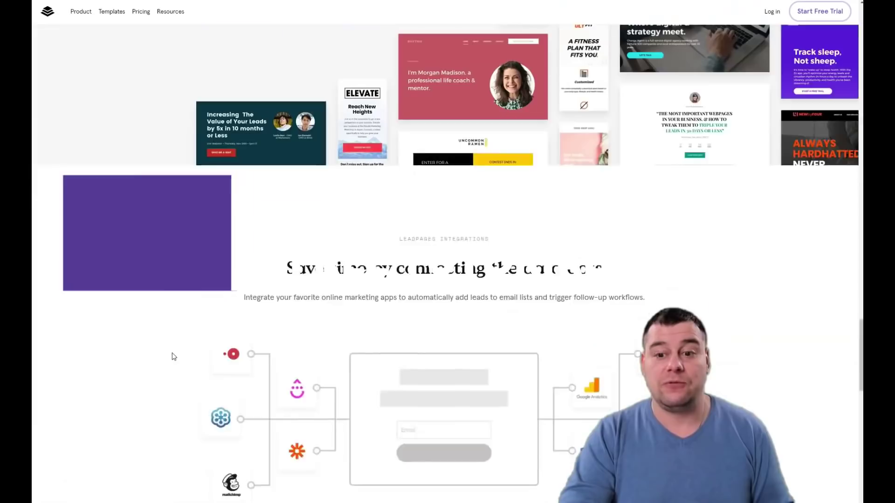
scroll(172, 353, "up", 20)
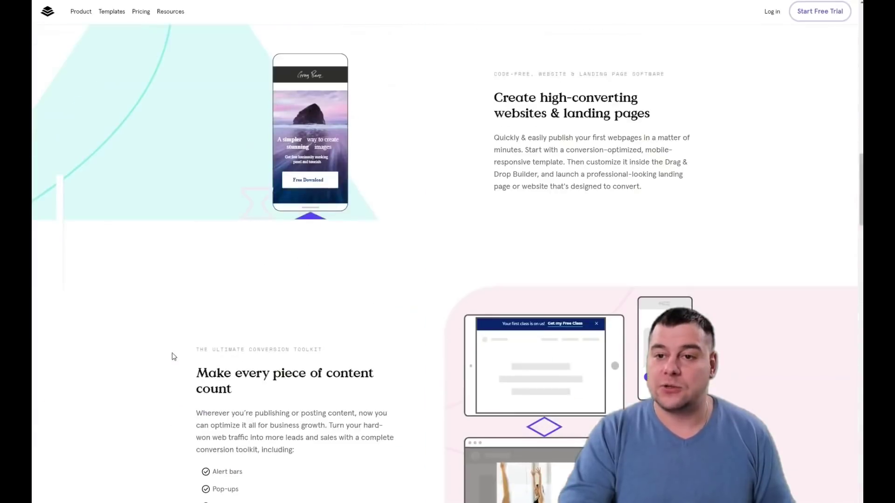
scroll(172, 357, "up", 15)
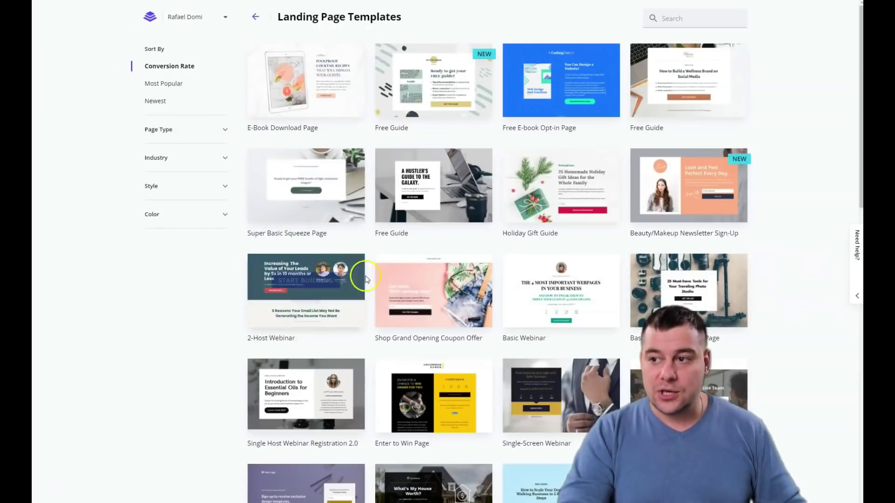
Step: Browse the landing page templates and filter them by the Health & Wellness industry
scroll(433, 372, "down", 1)
scroll(432, 370, "down", 10)
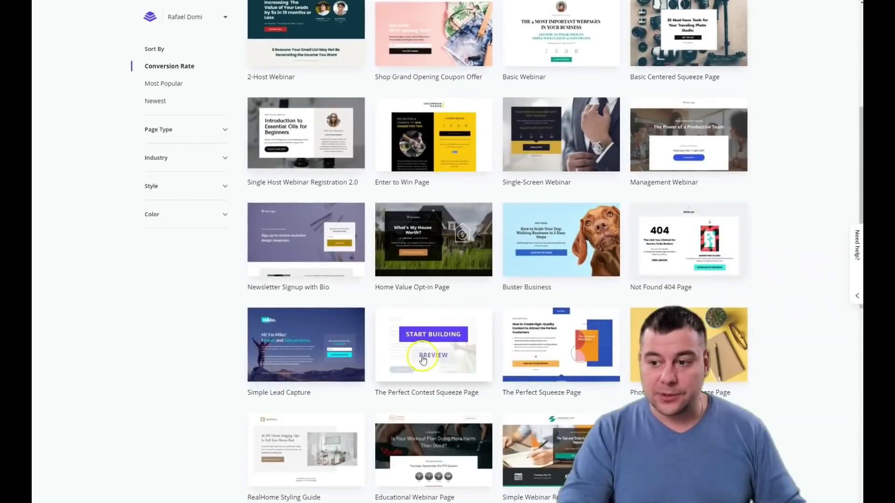
scroll(440, 307, "down", 4)
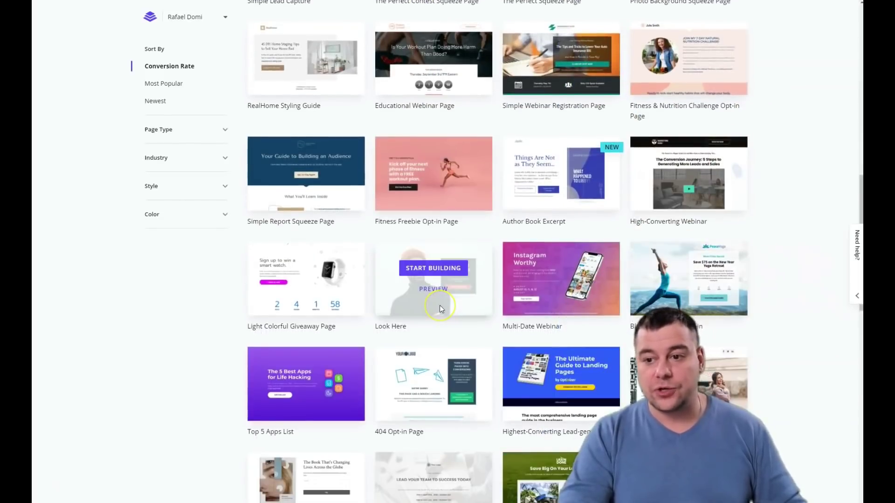
scroll(450, 238, "down", 2)
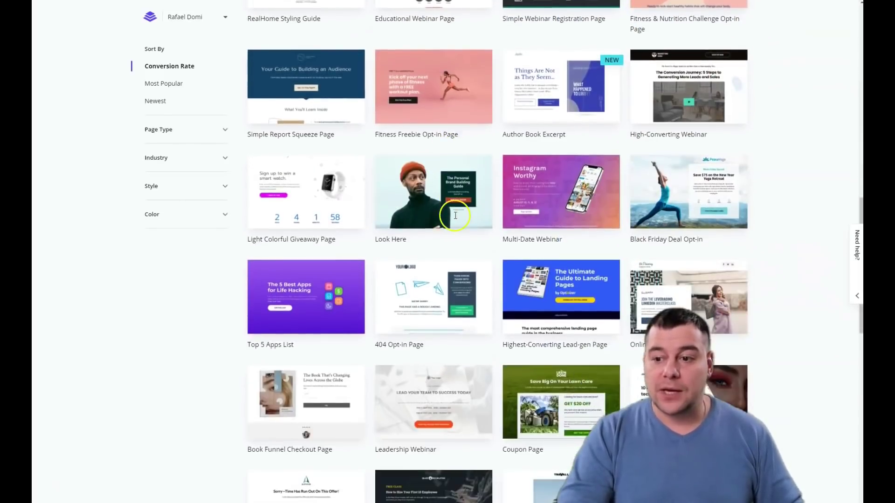
scroll(457, 232, "down", 5)
scroll(460, 234, "up", 4)
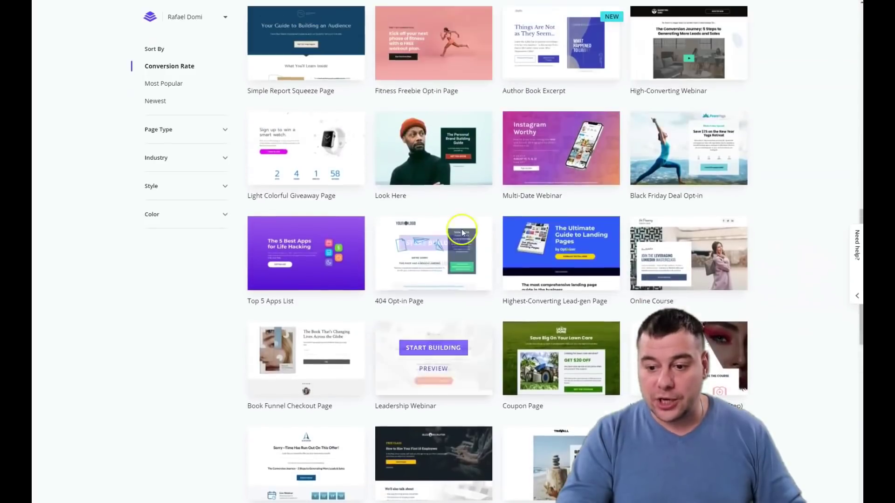
left_click(218, 135)
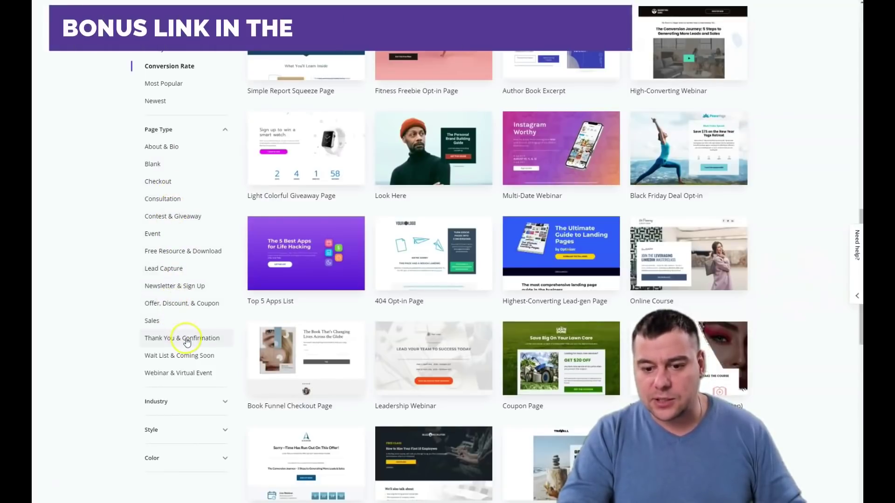
left_click(226, 406)
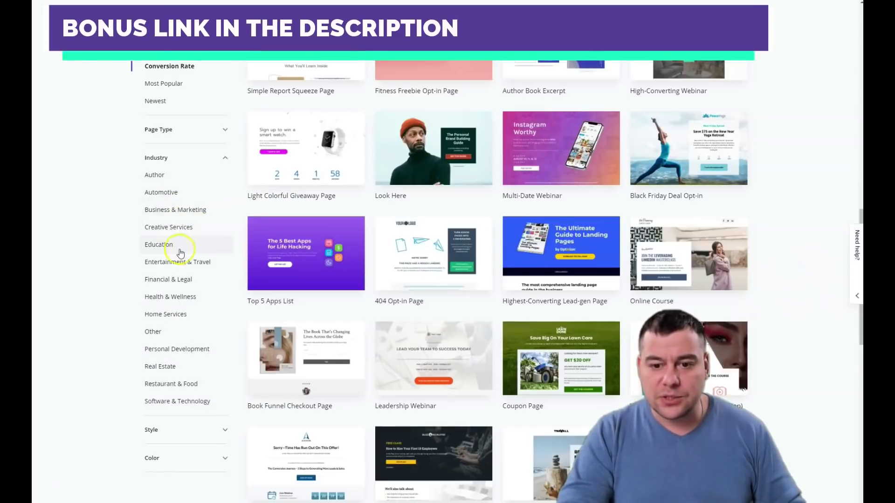
left_click(172, 299)
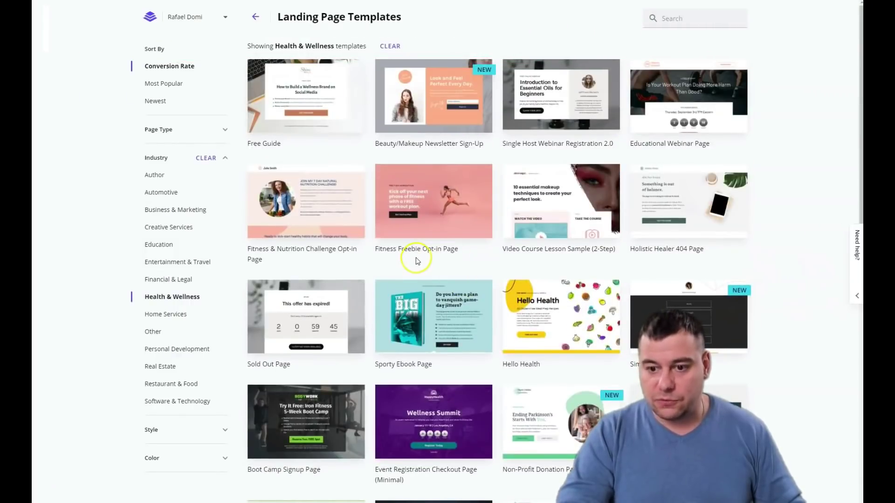
Step: Start building from the Fitness Freebie Opt-in Page template and name the new page "Fit"
mouse_move(429, 216)
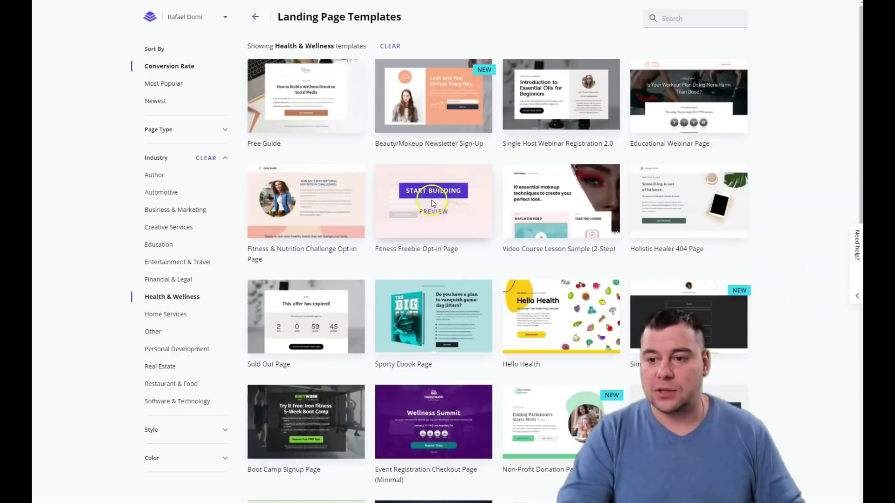
mouse_move(276, 445)
mouse_move(436, 196)
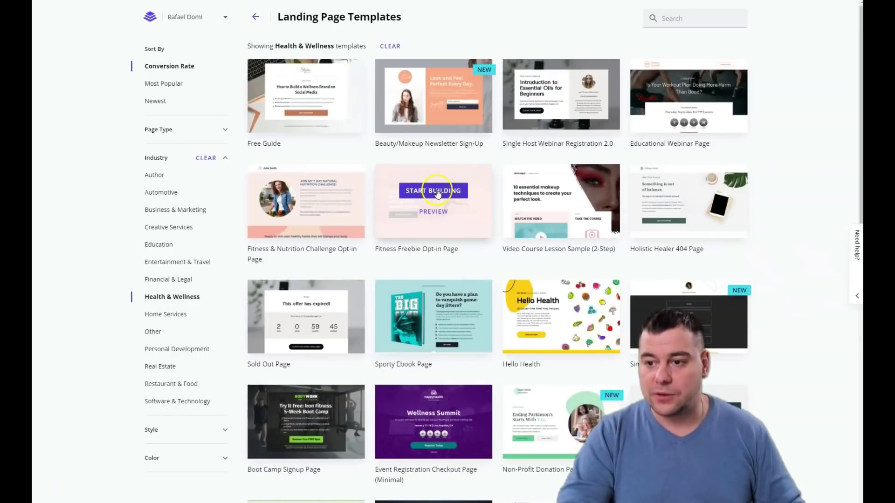
left_click(365, 181)
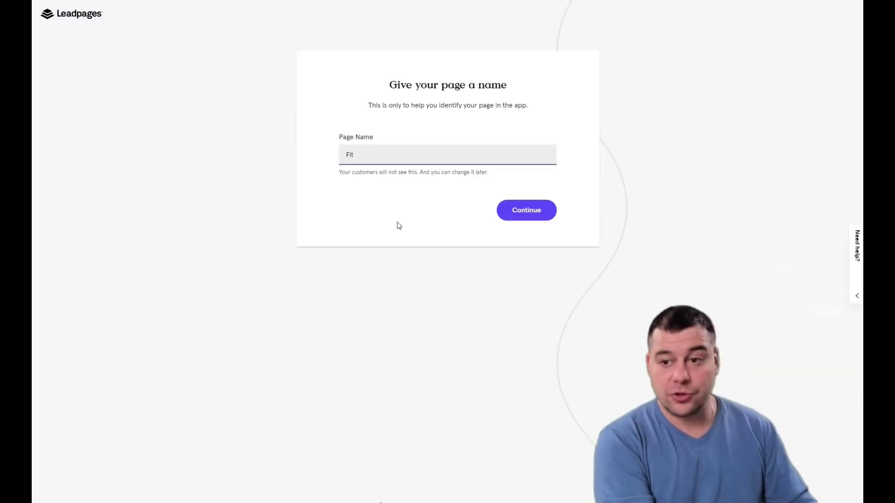
key("Return")
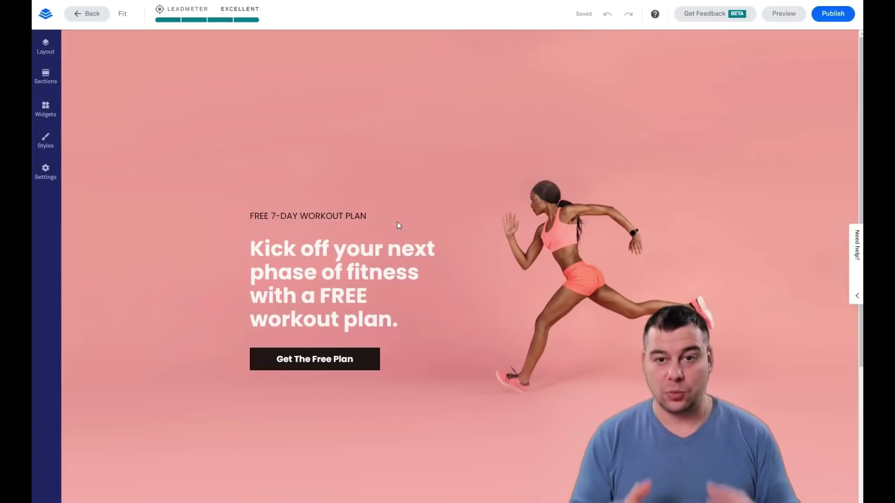
Step: Preview the page in the tablet, phone and desktop layouts, and return to the editor
left_click(383, 217)
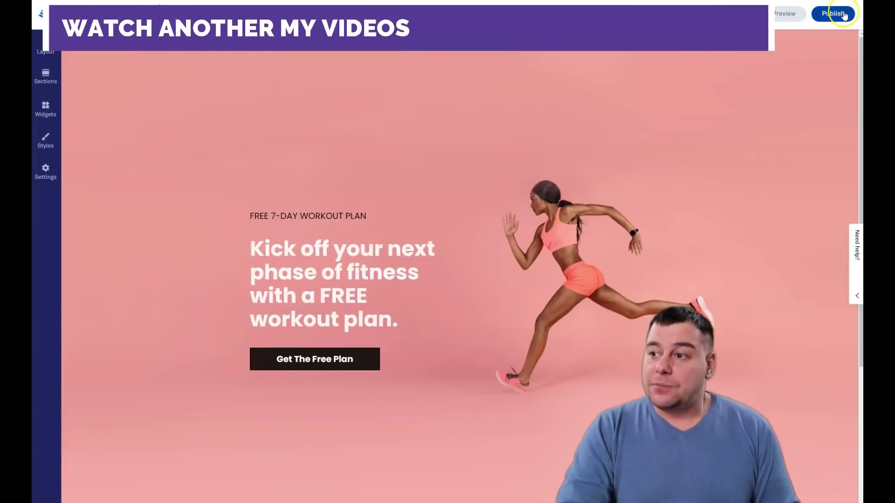
left_click(777, 17)
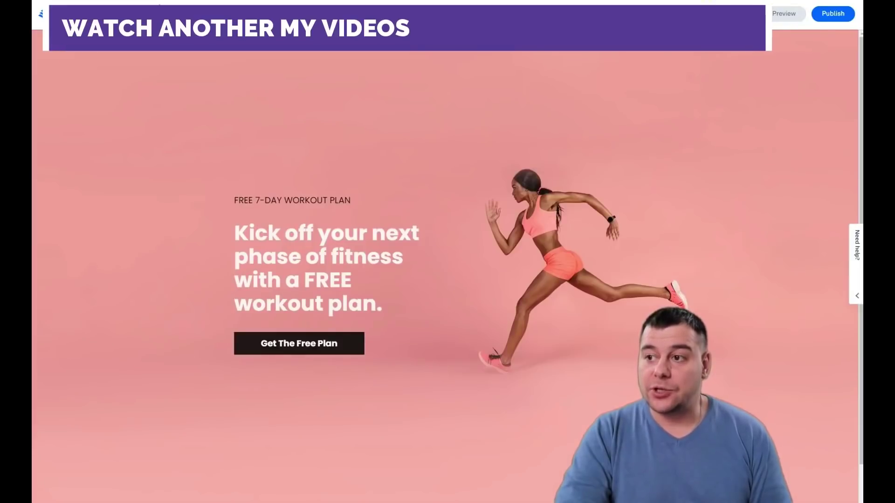
left_click(708, 14)
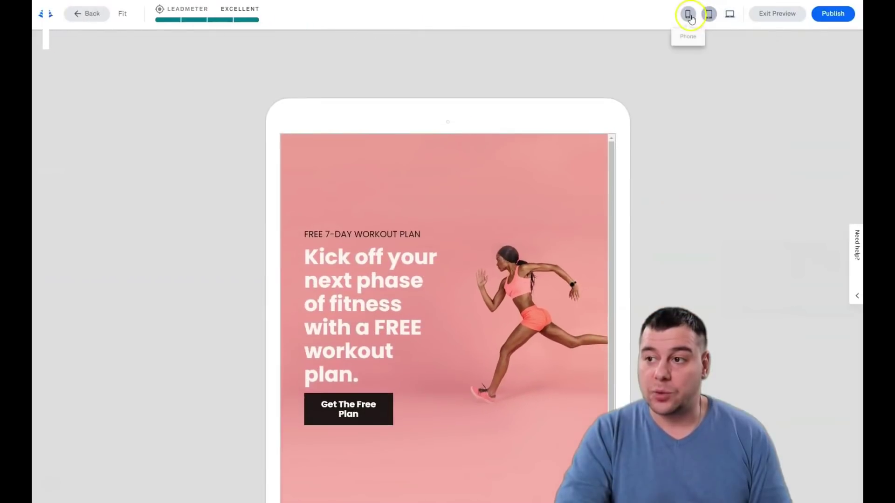
left_click(688, 15)
left_click(709, 19)
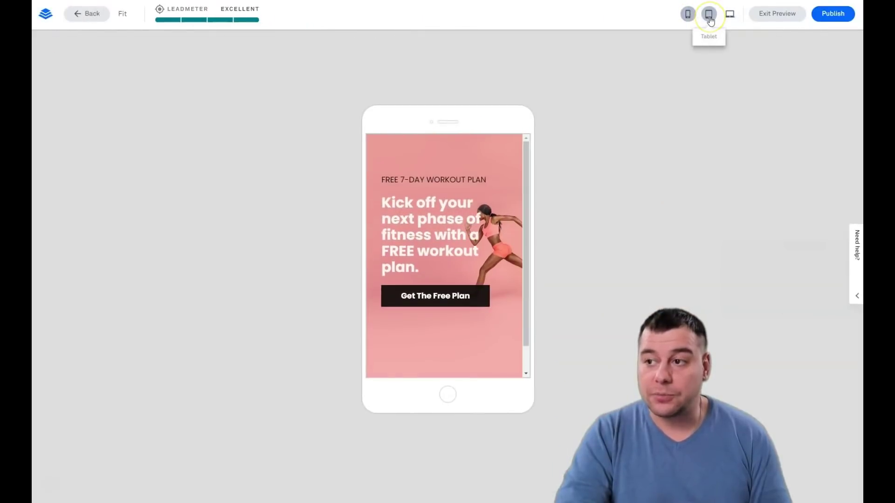
left_click(730, 14)
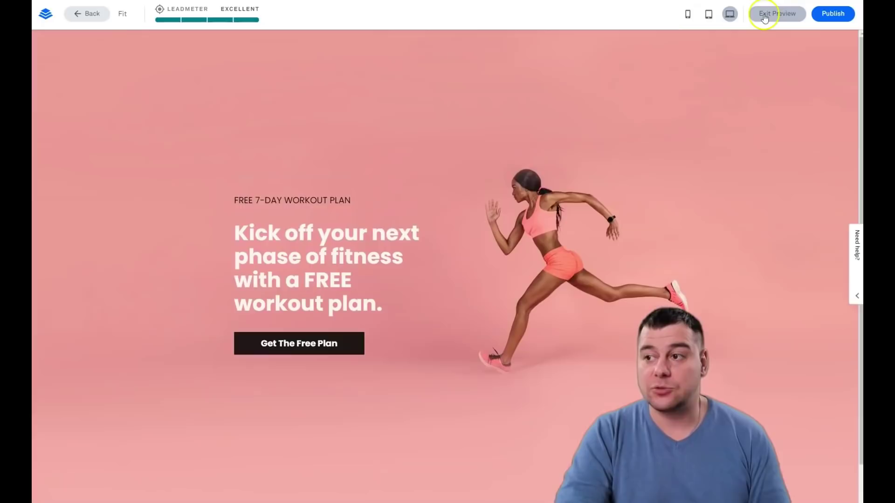
left_click(766, 15)
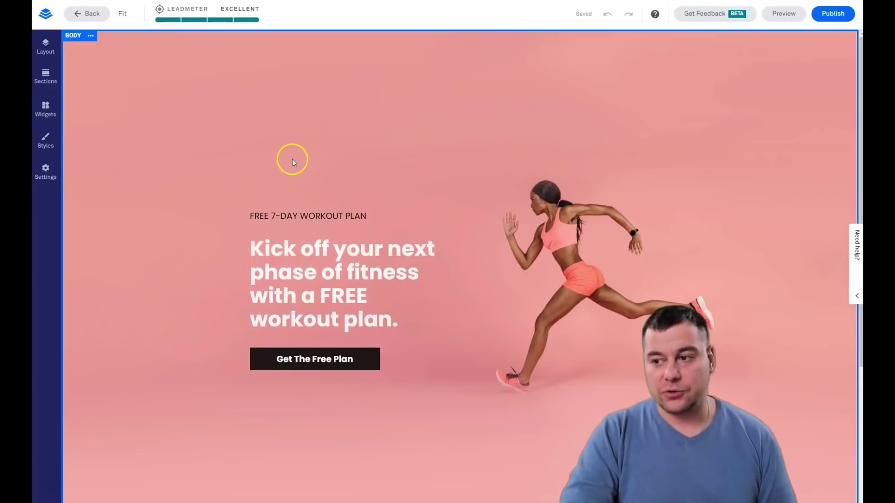
Step: Add a new section below the footer using the white About design with text beside a portrait photo
scroll(256, 142, "down", 2)
scroll(158, 94, "up", 2)
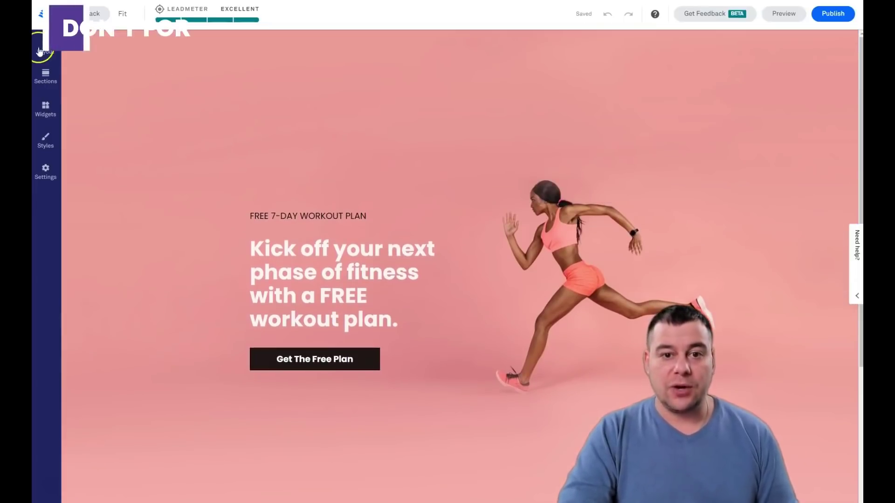
left_click(43, 68)
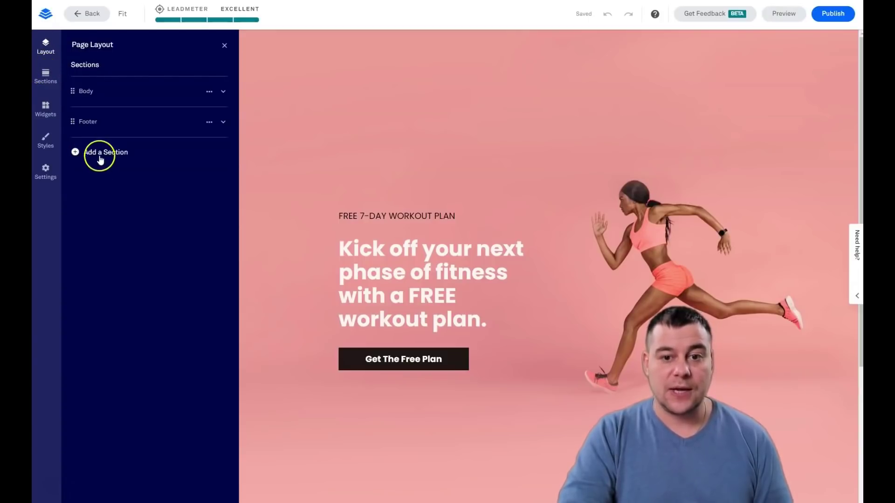
left_click(85, 152)
left_click(130, 124)
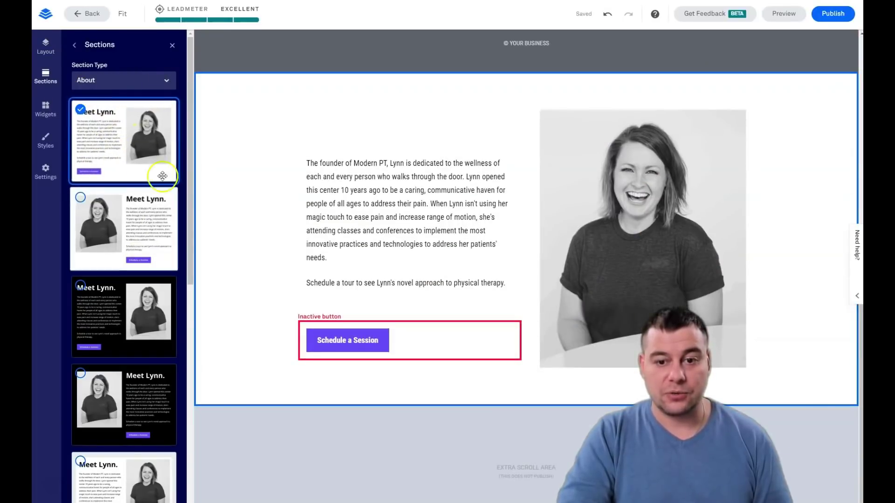
Step: Browse the available section designs for the Call to Action, FAQs and Blank types
left_click(167, 82)
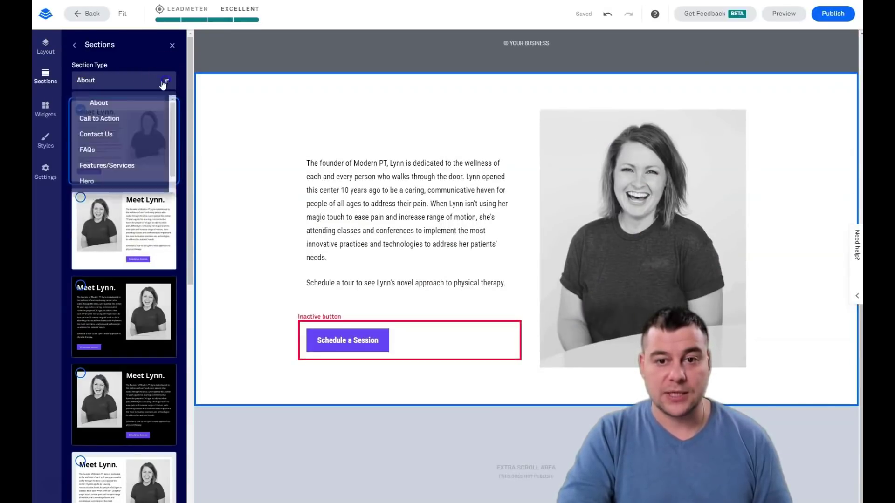
left_click(129, 120)
left_click(166, 81)
left_click(128, 151)
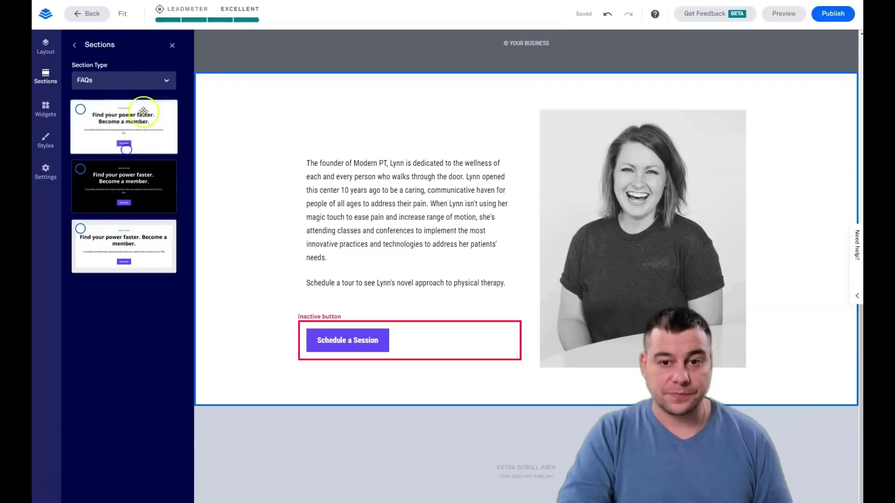
left_click(166, 80)
scroll(124, 148, "down", 3)
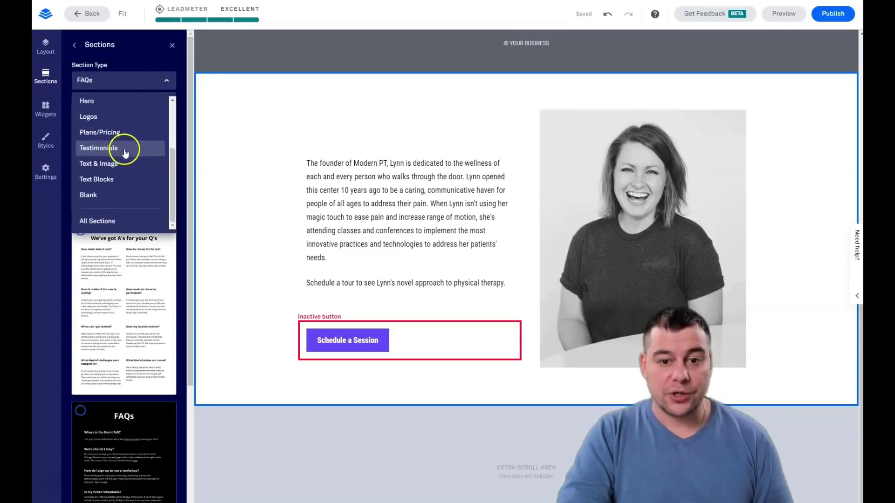
left_click(109, 197)
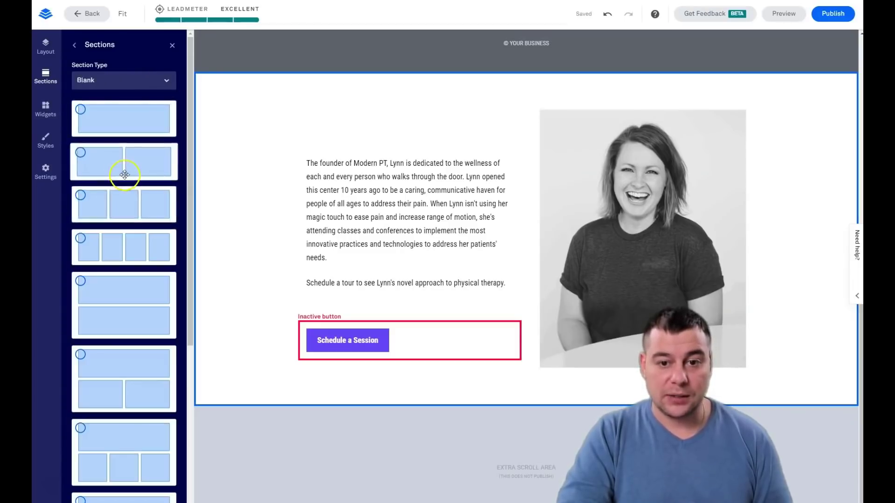
Step: Switch the new section to the blank two-column design and move it between the body and the footer
left_click(80, 153)
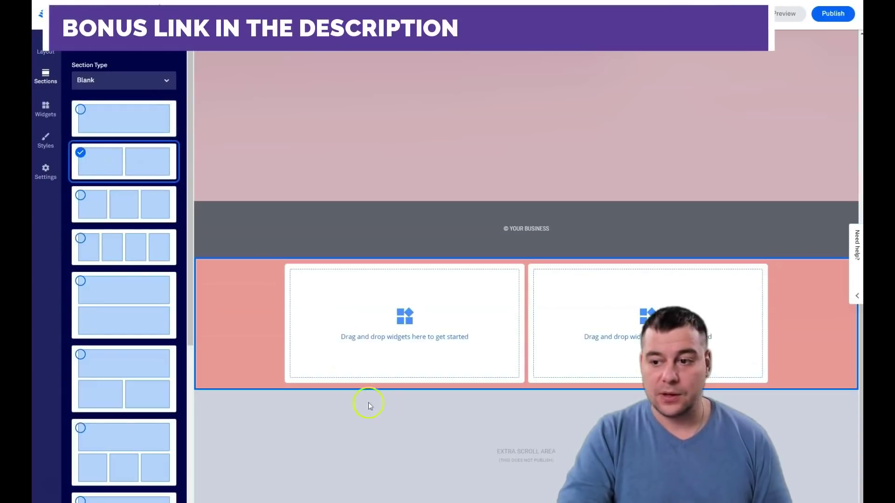
left_click(79, 110)
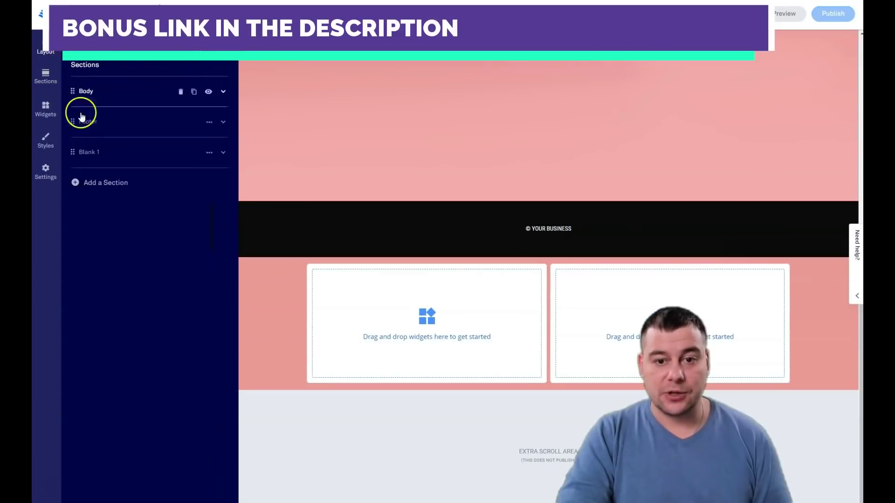
left_click_drag(75, 151, 80, 120)
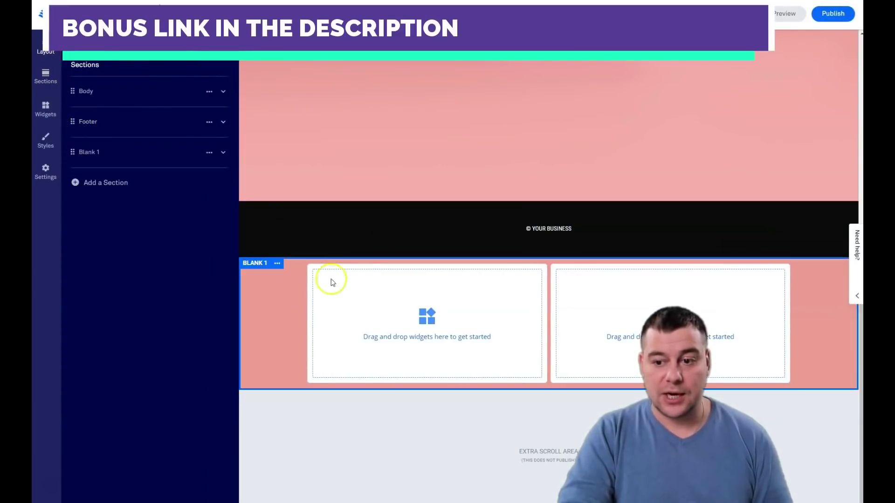
left_click_drag(71, 120, 76, 156)
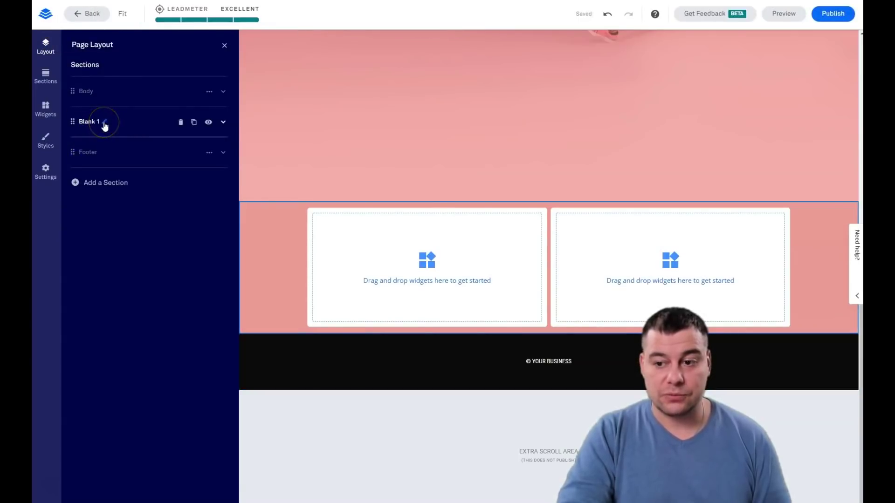
left_click(104, 123)
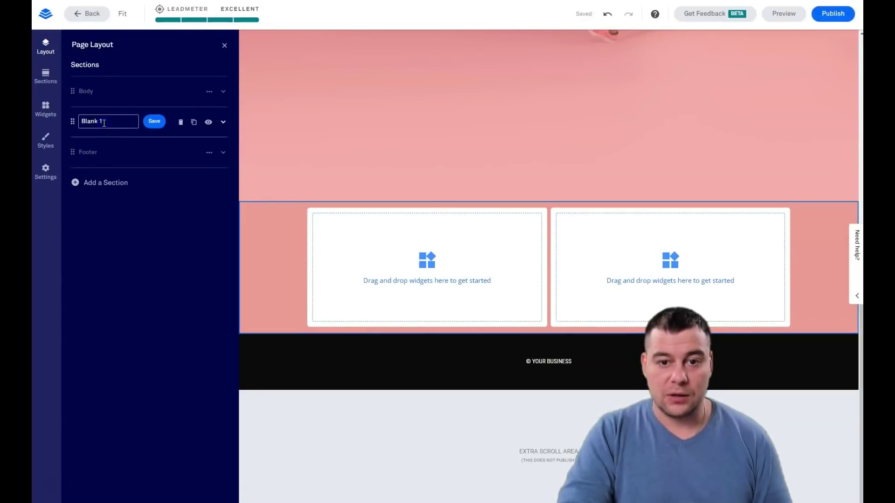
left_click(150, 123)
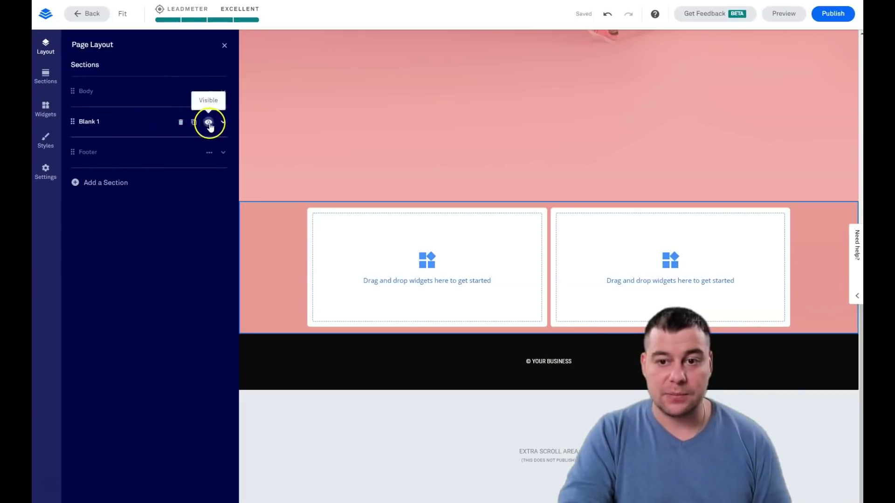
Step: Add a second row to the Blank 1 section and close the page layout
left_click(224, 123)
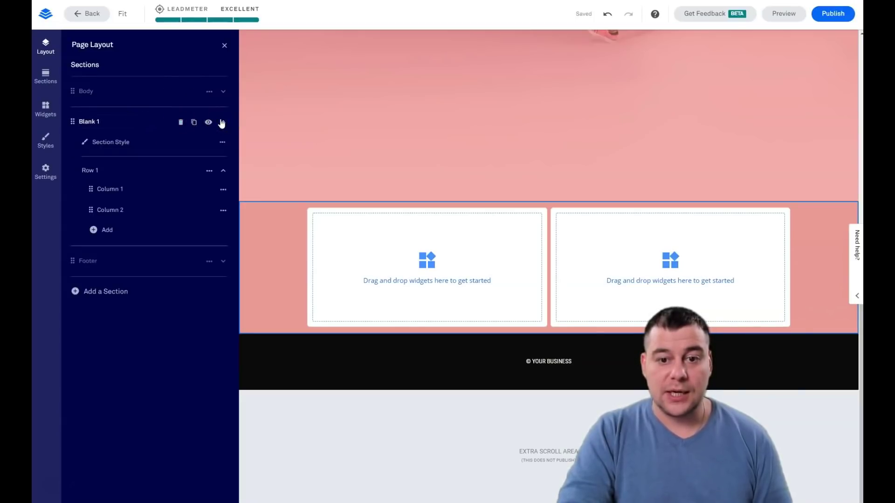
left_click(109, 189)
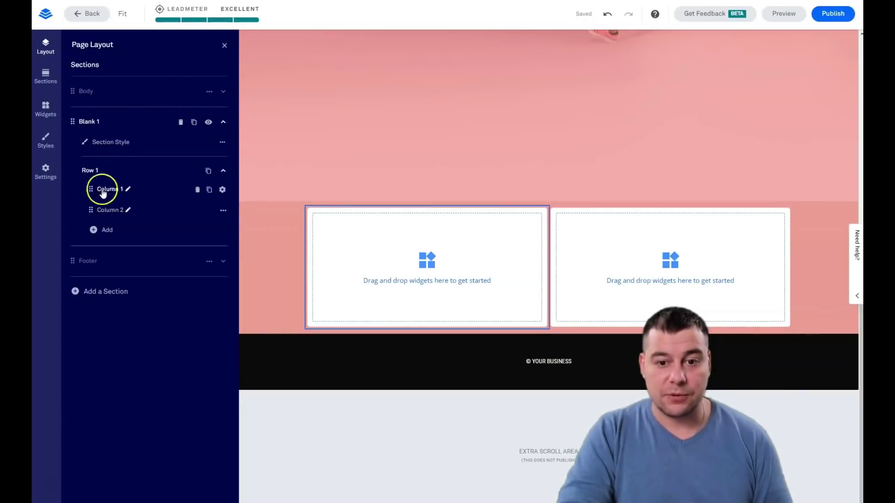
left_click(95, 230)
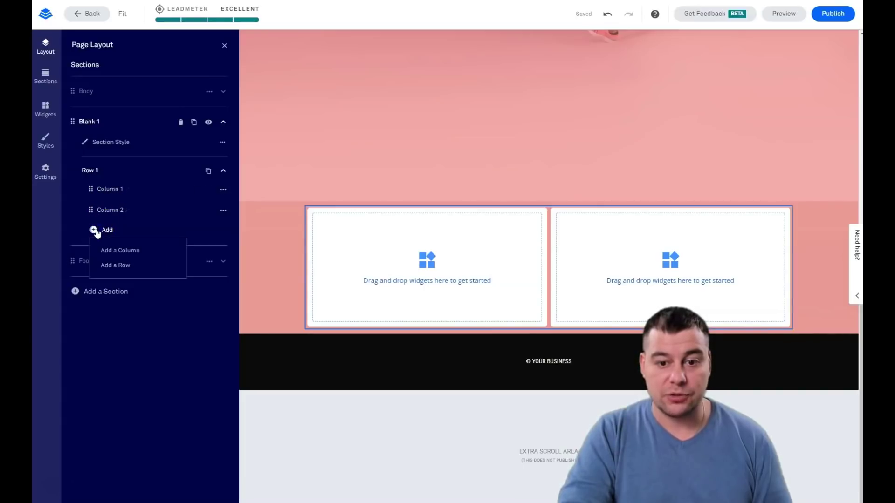
left_click(120, 266)
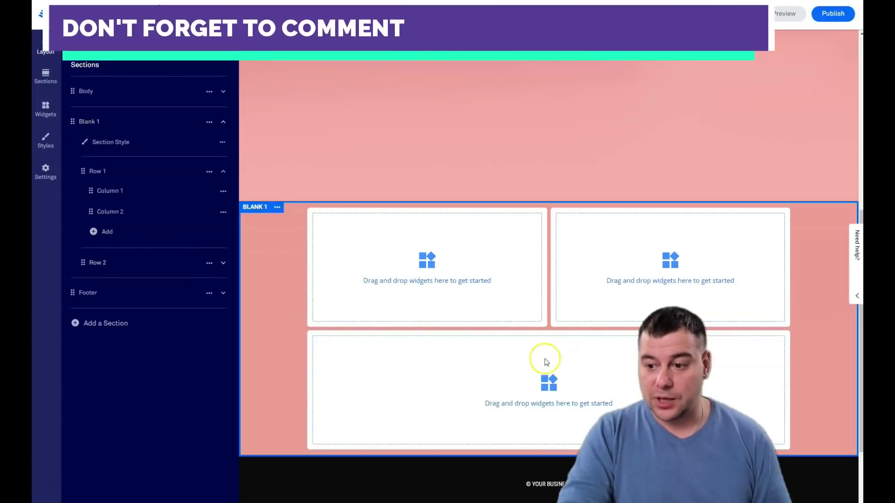
left_click_drag(544, 342, 544, 321)
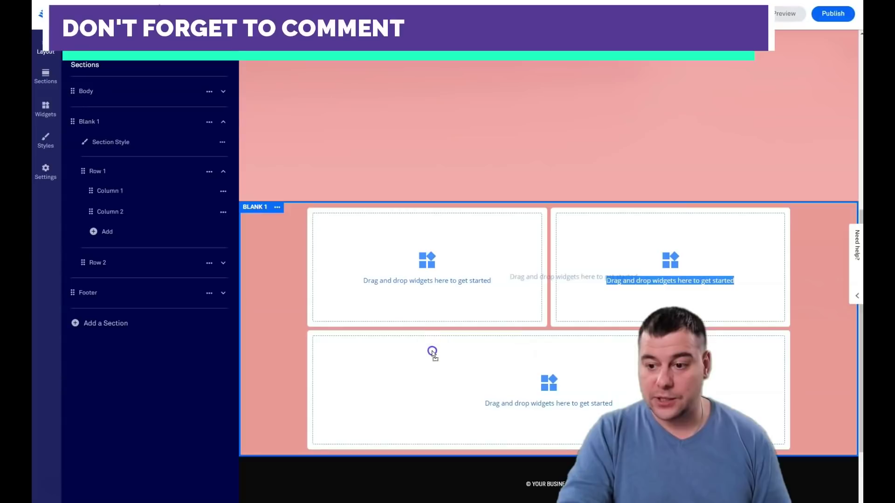
left_click_drag(432, 352, 432, 352)
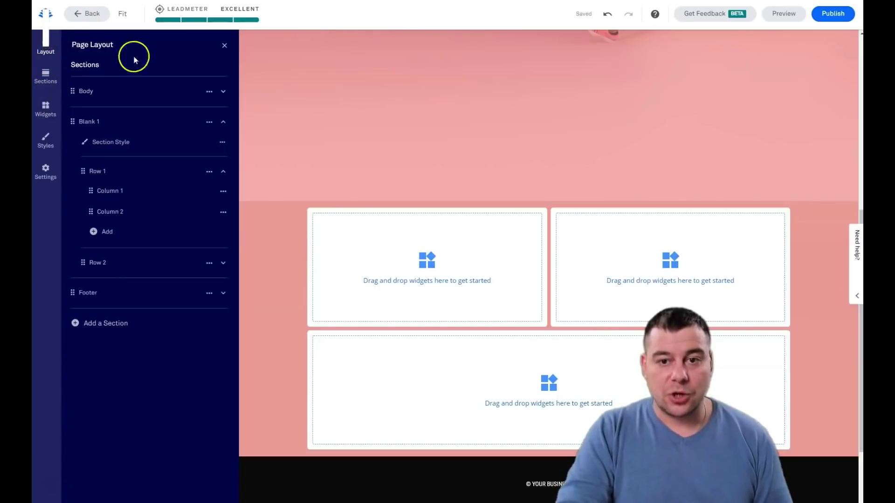
left_click(225, 46)
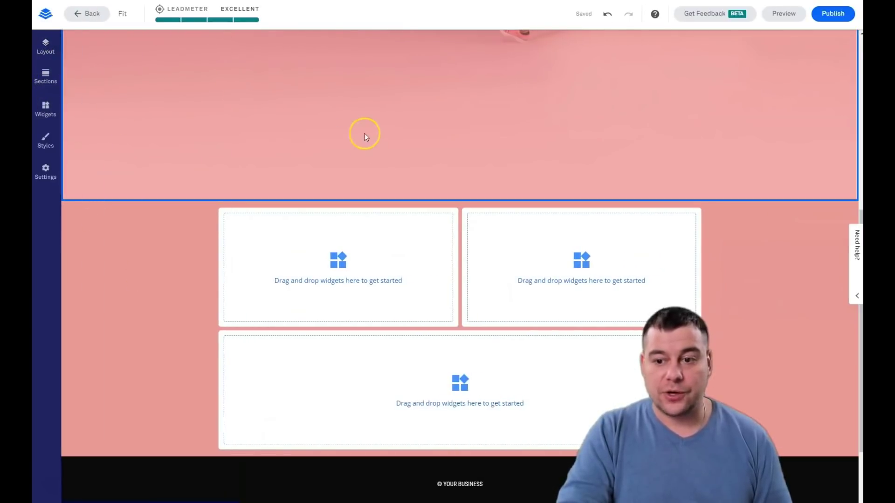
Step: Open the section settings of the Body section with the running woman
scroll(365, 133, "up", 5)
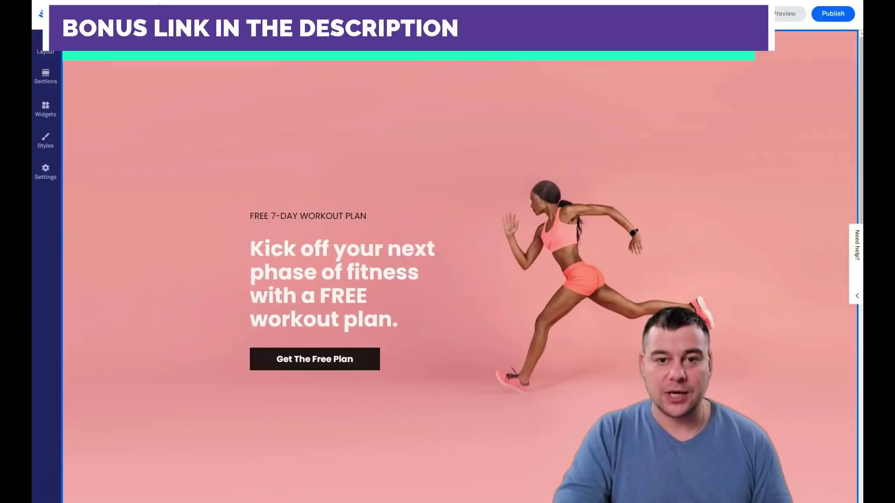
left_click(90, 35)
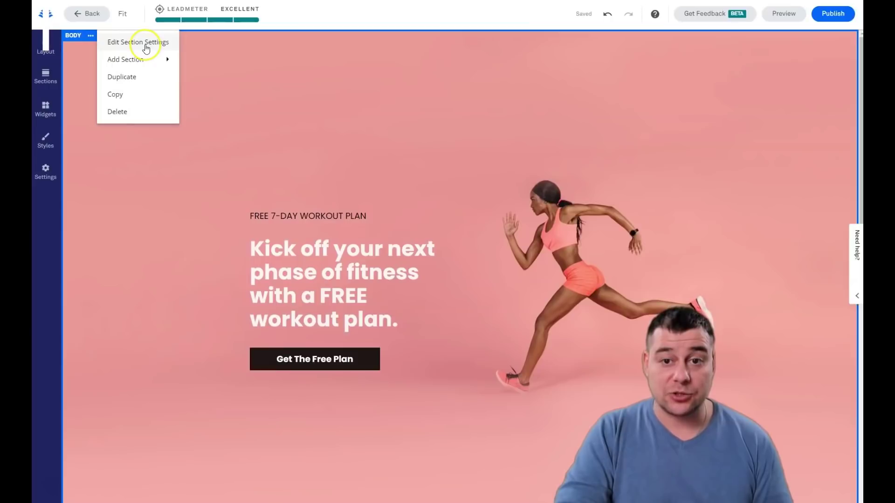
mouse_move(154, 61)
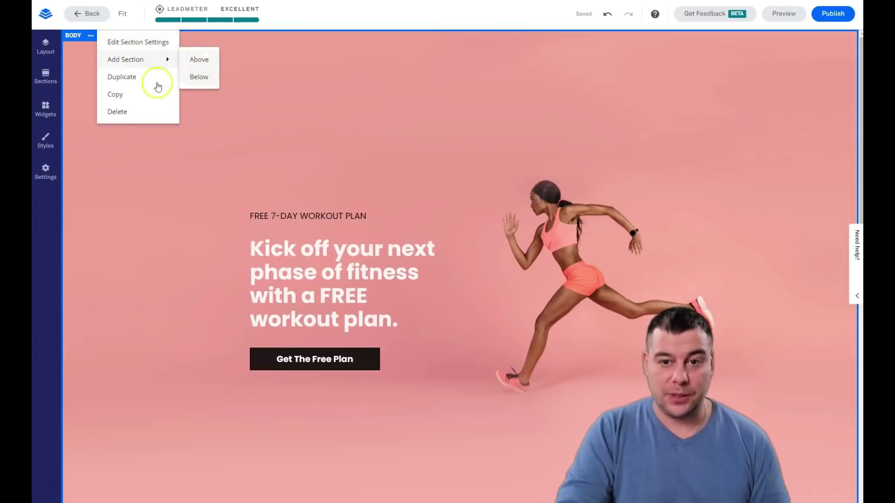
left_click(138, 44)
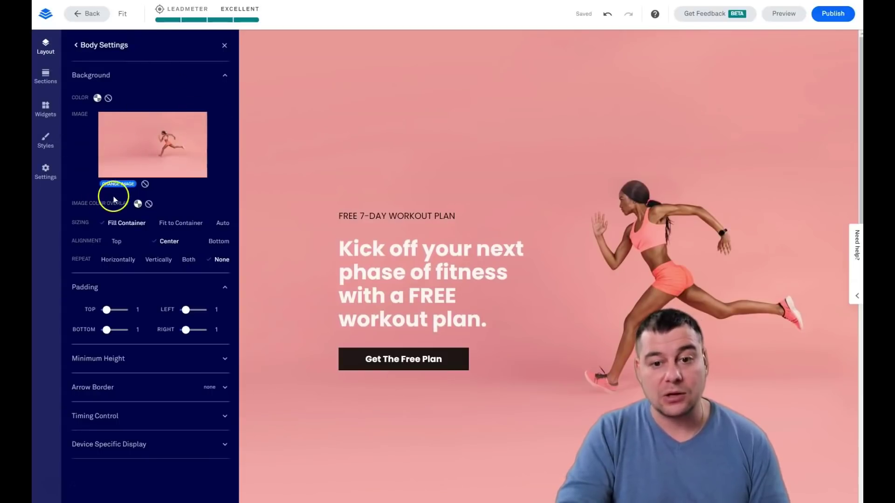
Step: Try the 75%, 50% and Auto minimum heights on the body section, and set it back to Full
left_click(212, 364)
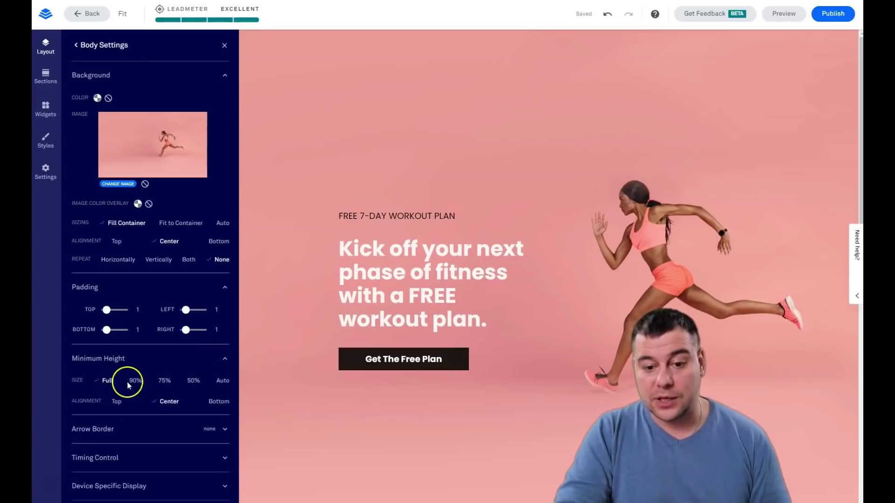
left_click(163, 380)
left_click(193, 382)
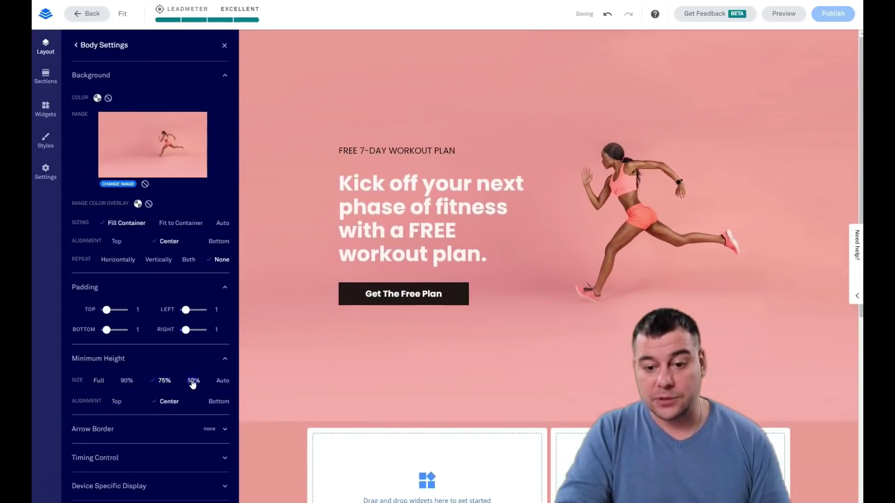
left_click(222, 382)
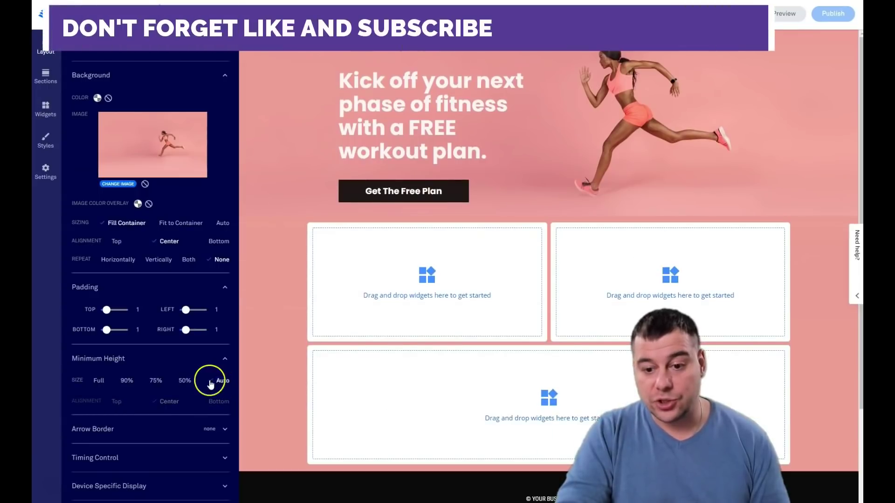
left_click(192, 381)
left_click(97, 380)
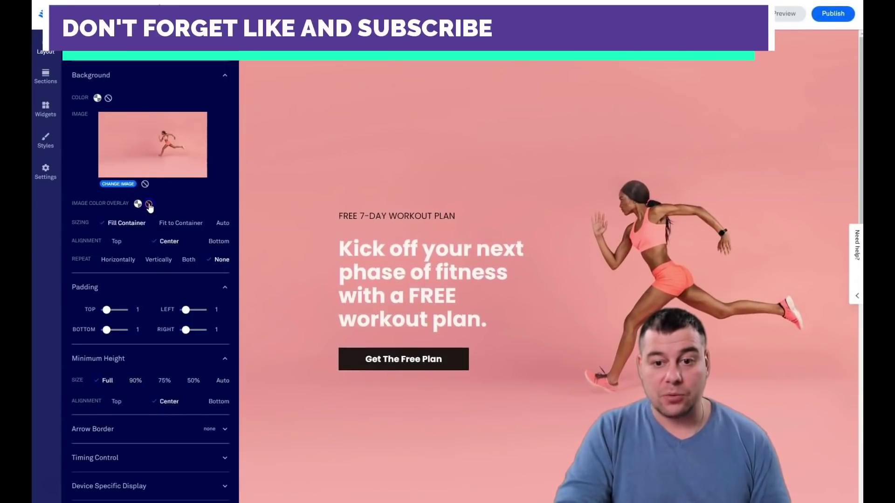
Step: Browse the premium images, and replace the body section's background with an uploaded photo of a woman lifting a dumbbell
left_click(116, 184)
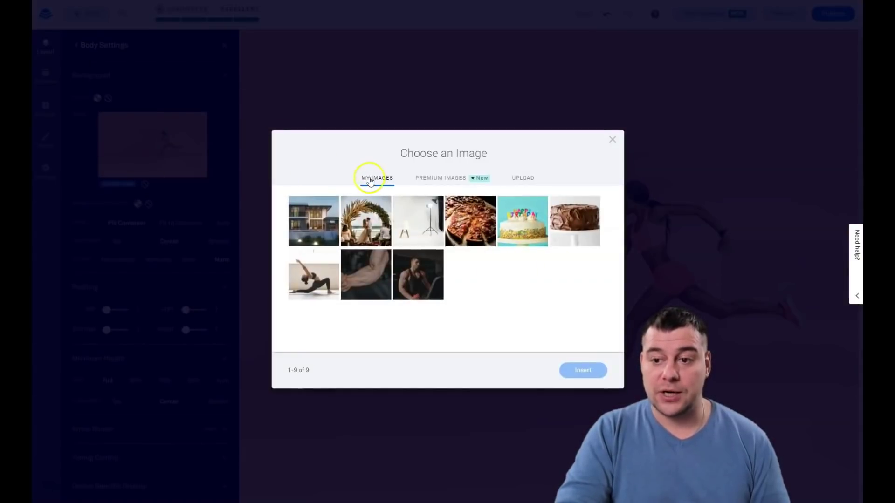
left_click(432, 178)
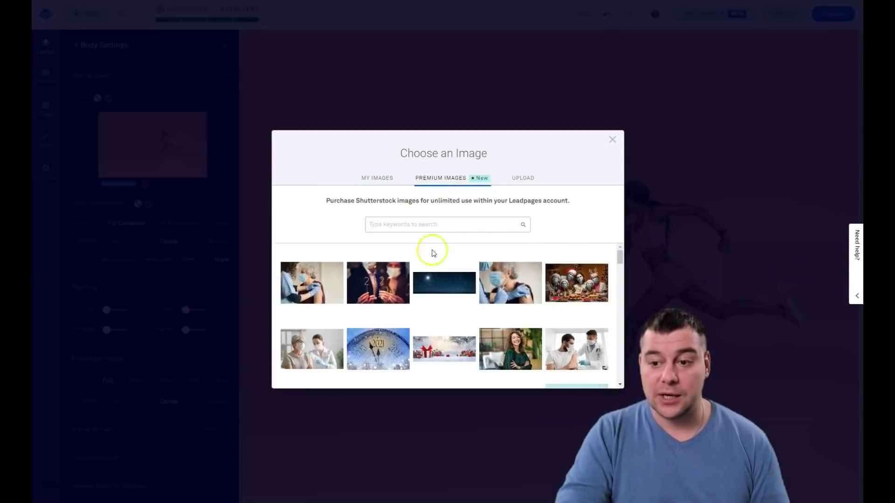
scroll(439, 292, "down", 3)
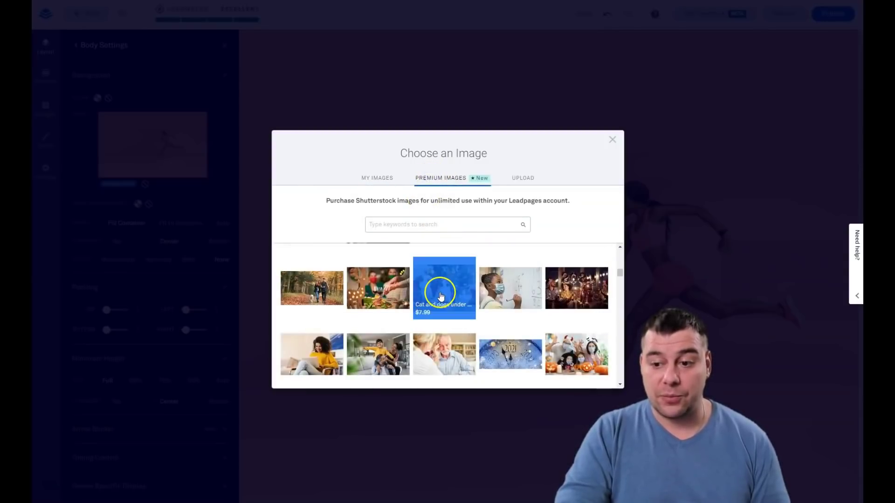
scroll(431, 298, "down", 5)
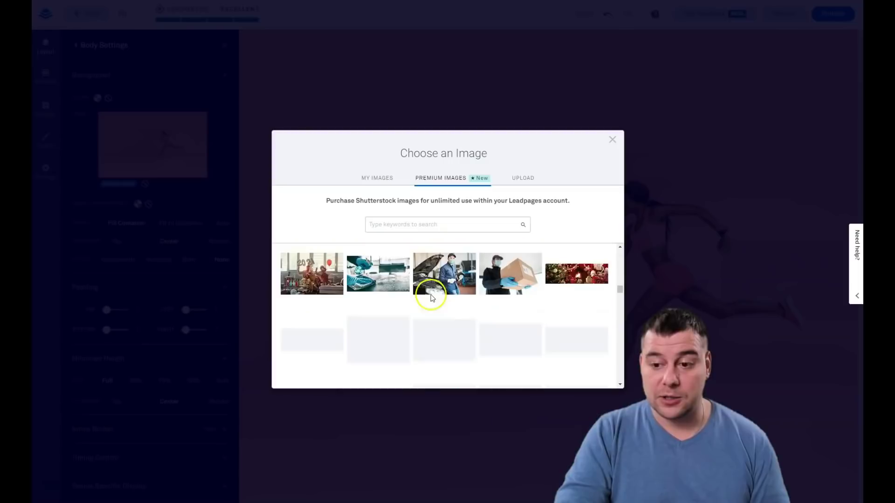
scroll(445, 302, "down", 5)
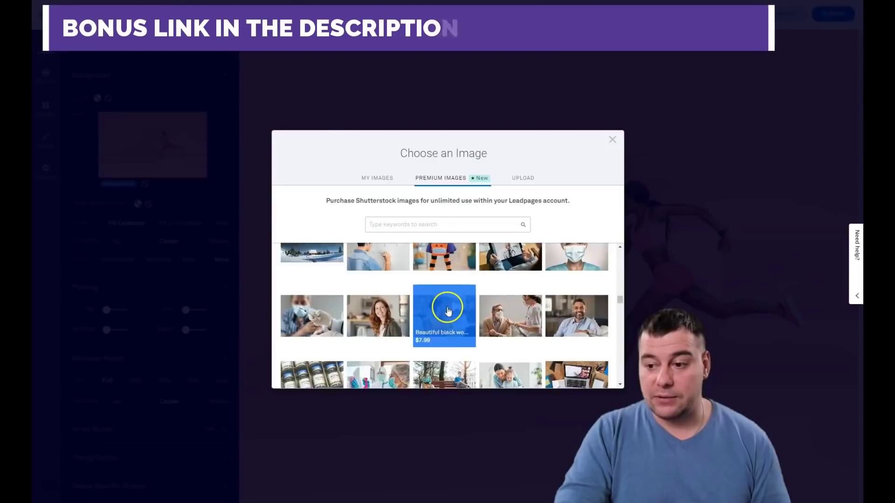
scroll(449, 311, "down", 3)
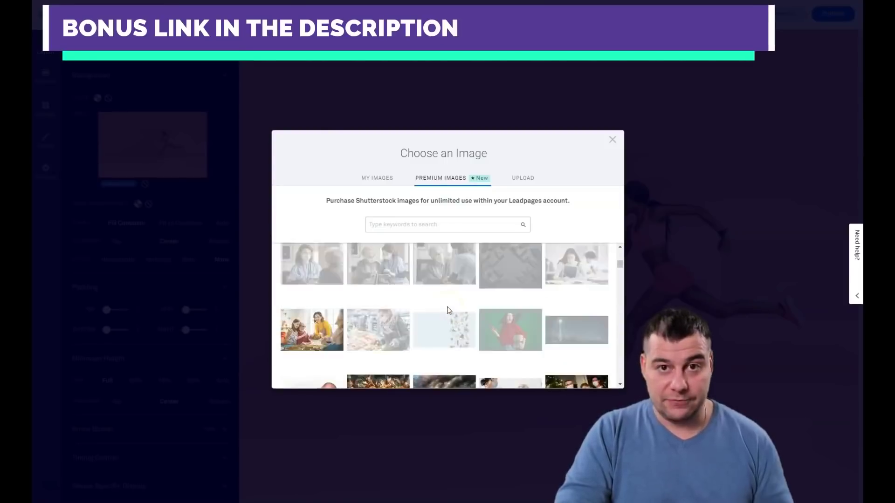
left_click(521, 179)
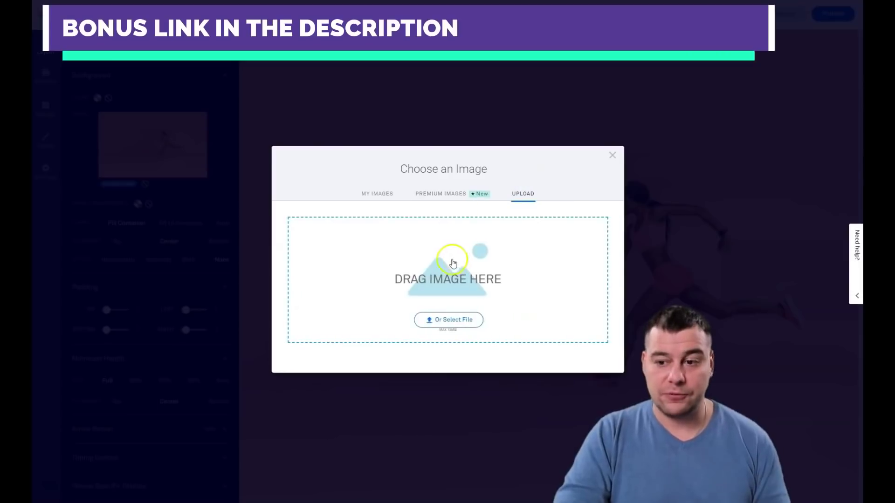
left_click(443, 321)
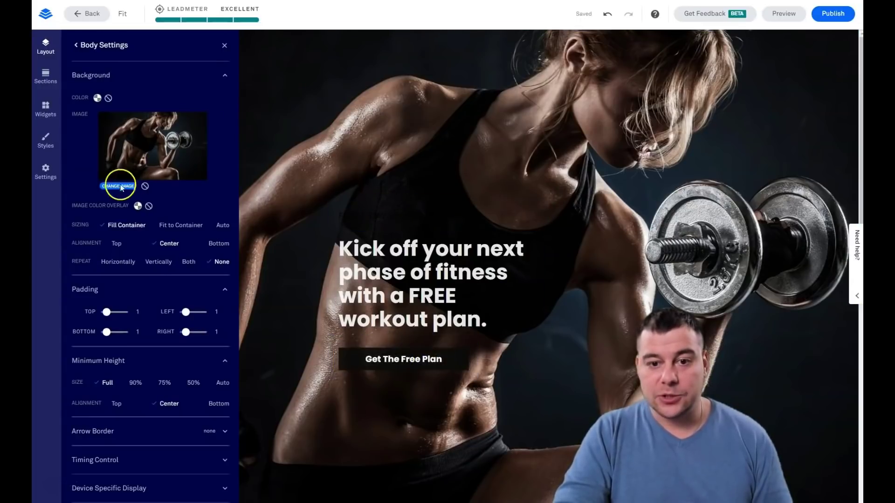
Step: Give the background image a color overlay of 070707 with an opacity of 31
left_click(137, 206)
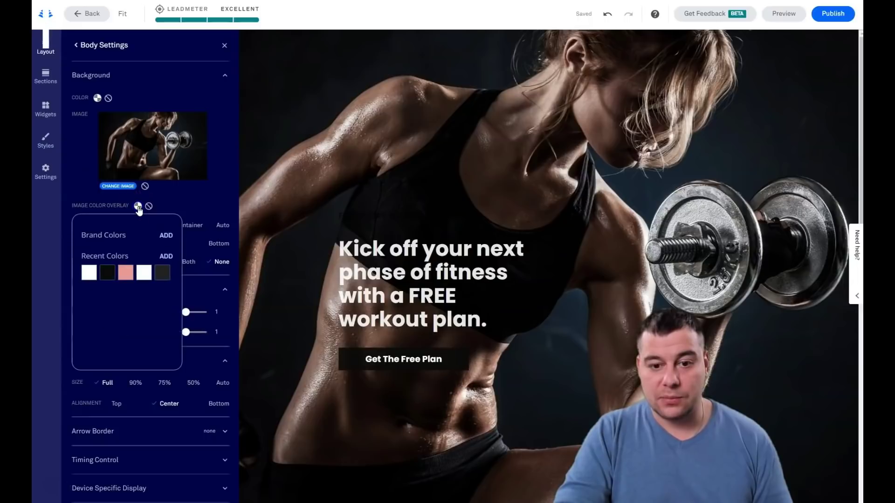
left_click(91, 277)
left_click(168, 257)
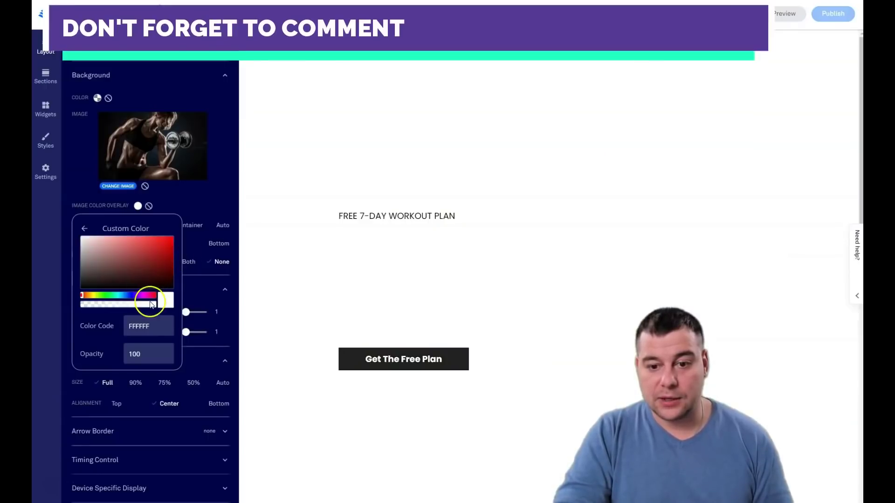
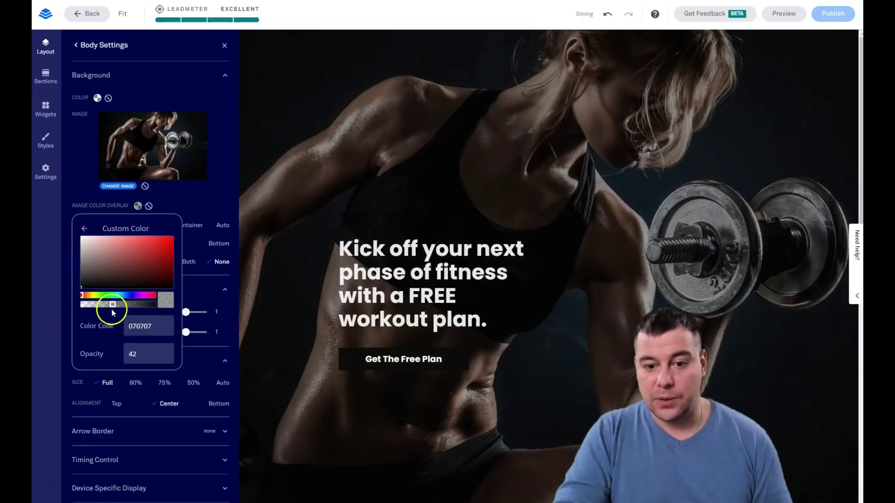
left_click_drag(120, 308, 109, 307)
Step: Change the color of the small FREE 7-DAY WORKOUT PLAN text above the headline to white
left_click(487, 220)
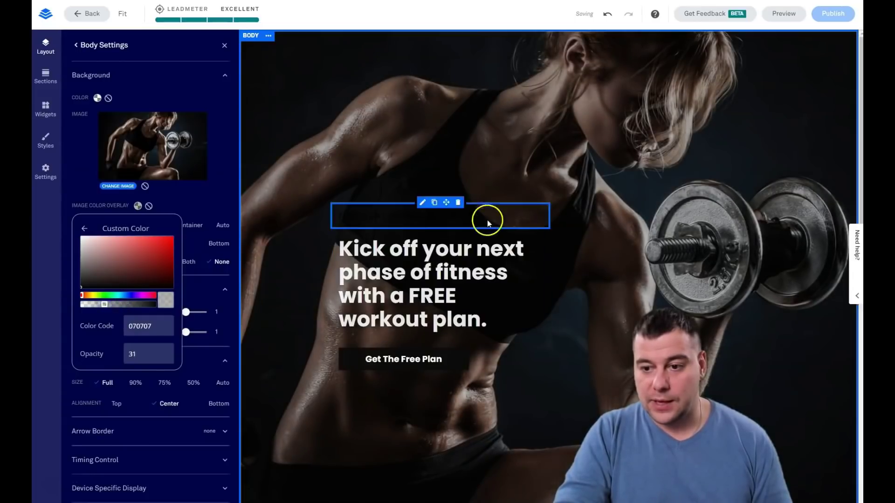
left_click(468, 214)
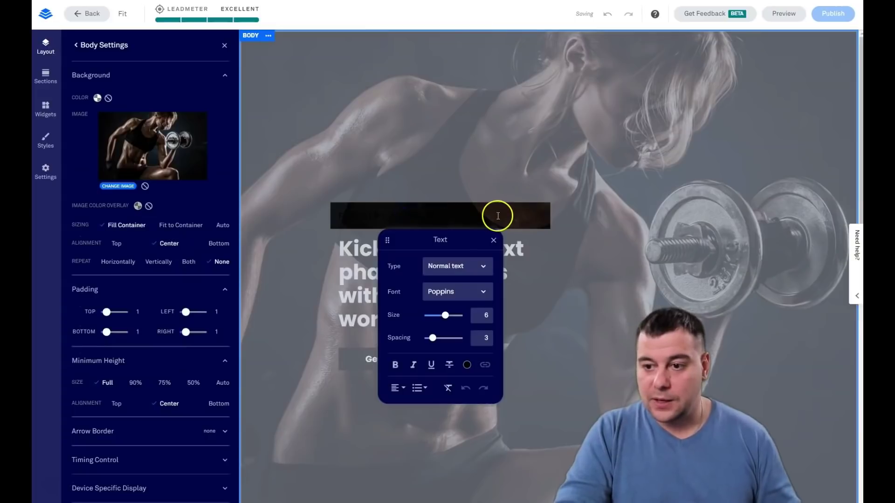
left_click(226, 44)
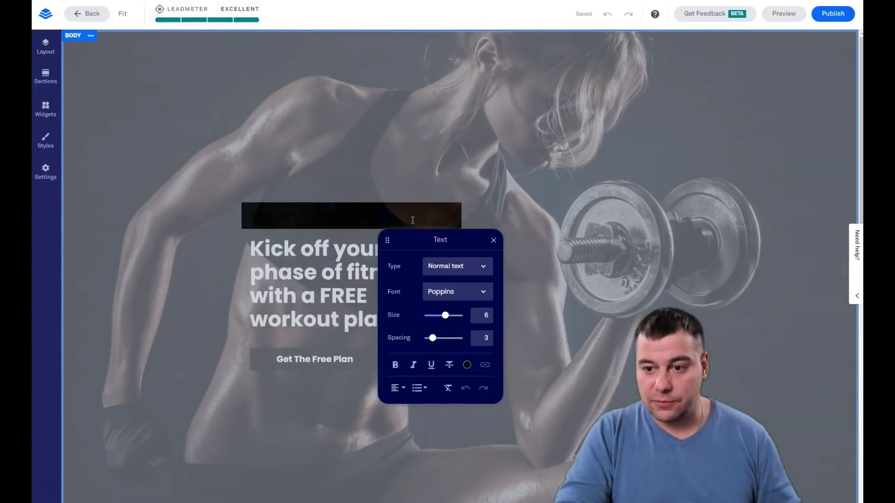
left_click(466, 364)
left_click(466, 304)
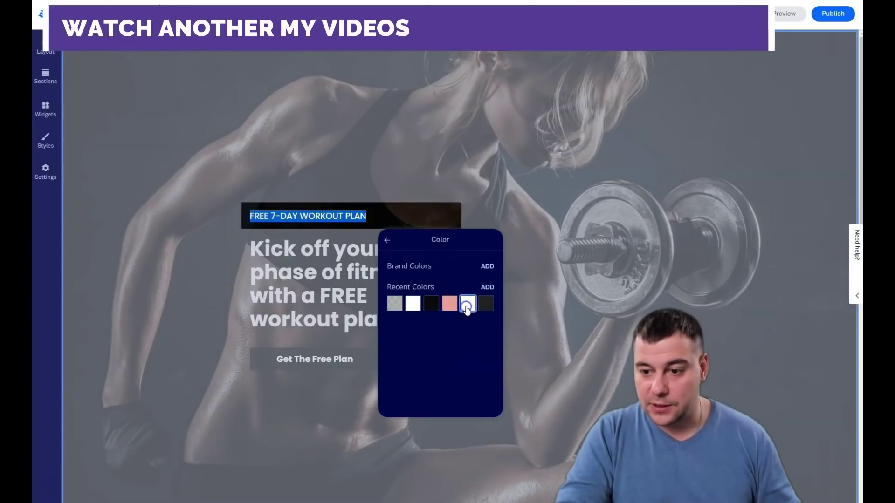
left_click(385, 241)
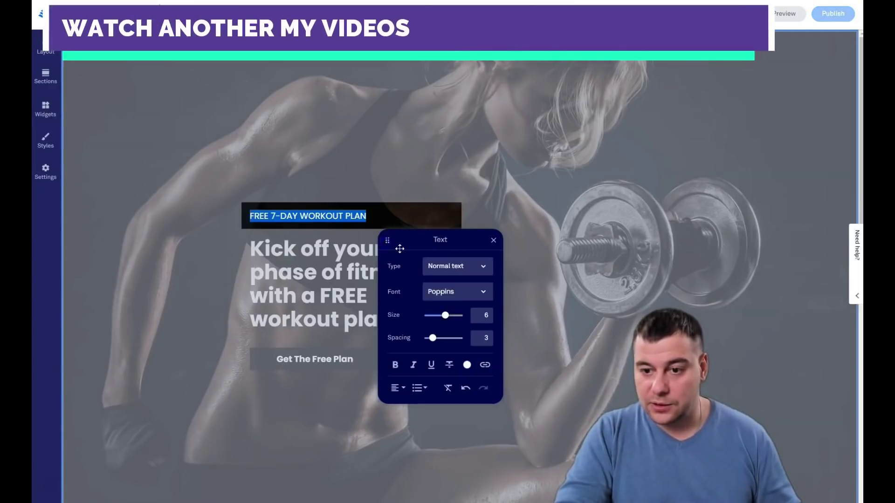
left_click(536, 137)
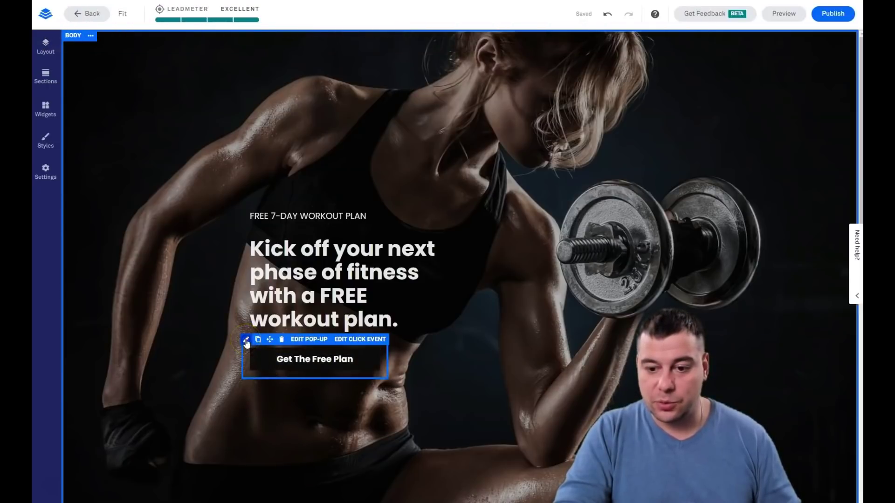
Step: Give the Get The Free Plan button a white background and black text
left_click(246, 342)
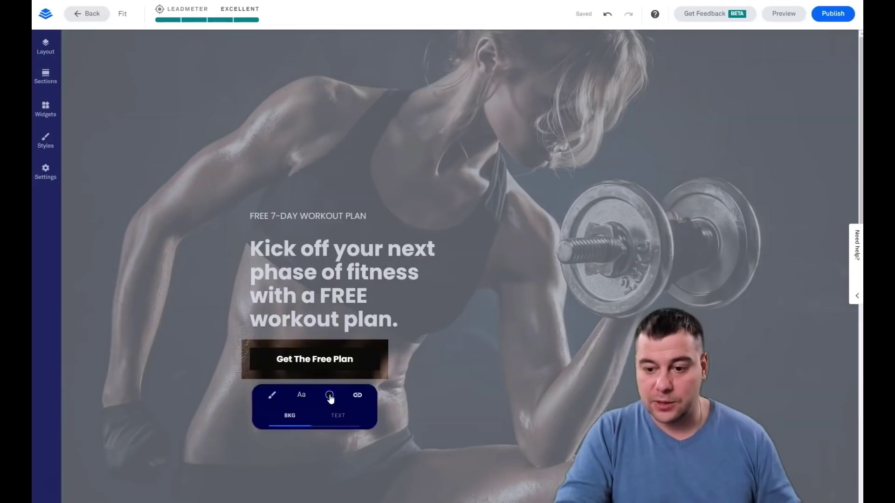
left_click(329, 396)
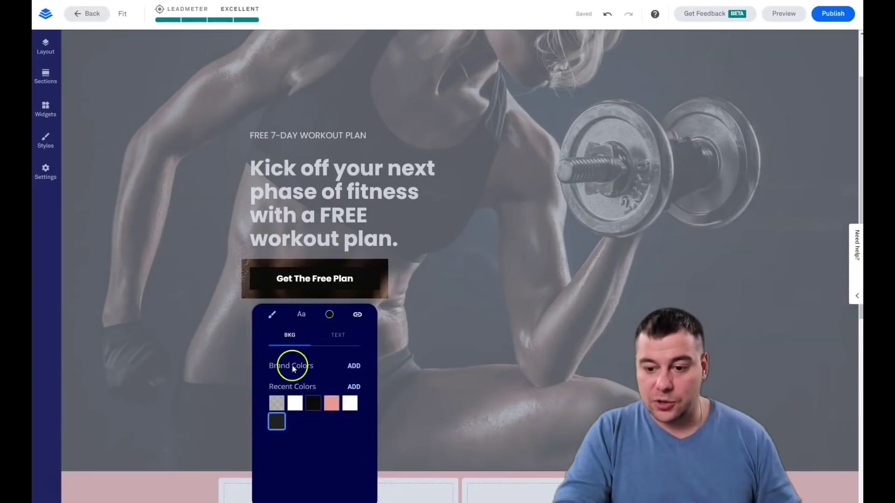
left_click(294, 404)
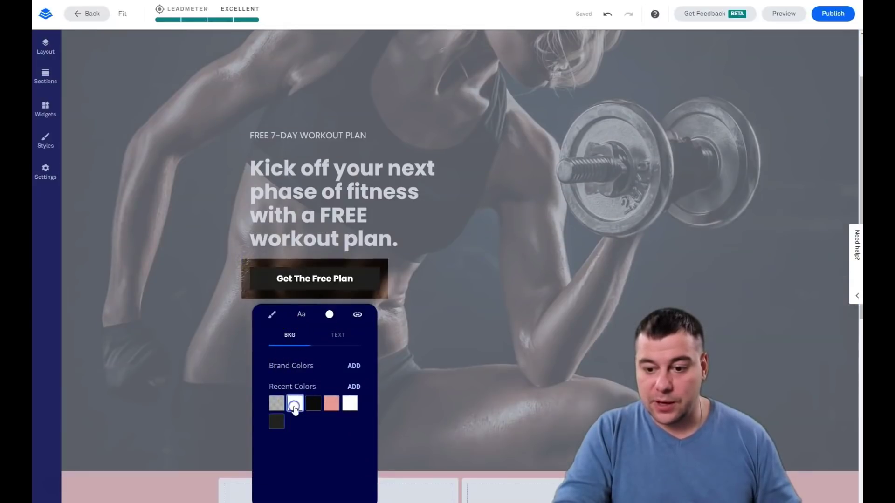
left_click(343, 336)
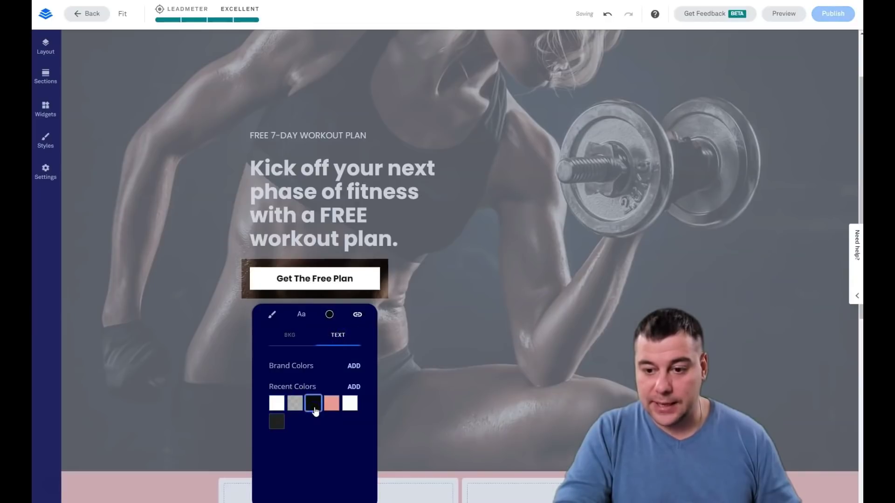
left_click(510, 405)
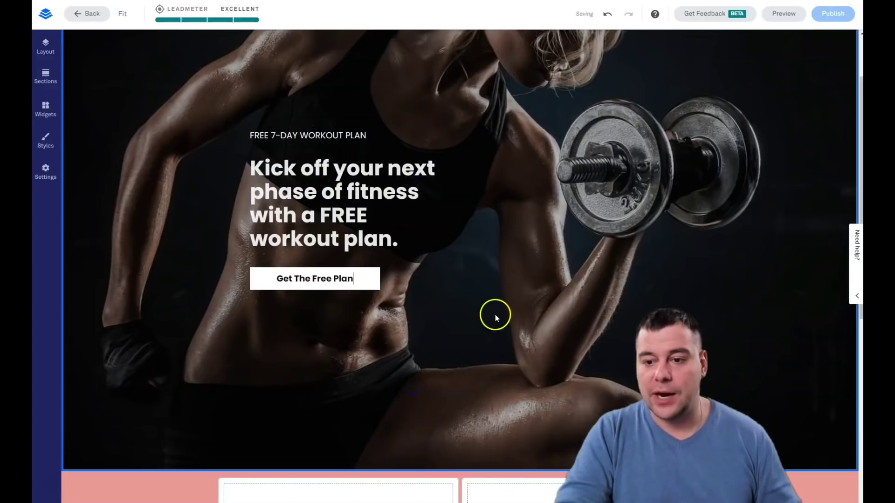
Step: Open the design options of the Get The Free Plan button and turn off its full width
scroll(495, 315, "up", 2)
scroll(502, 320, "down", 3)
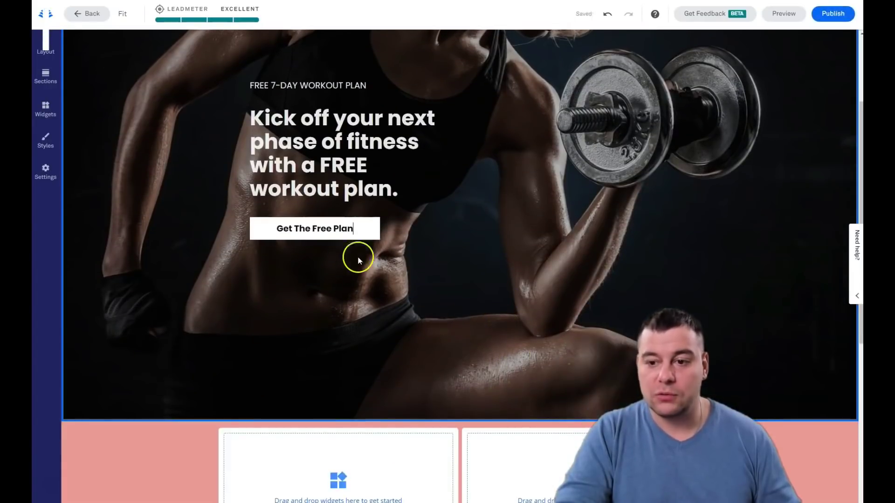
left_click(315, 227)
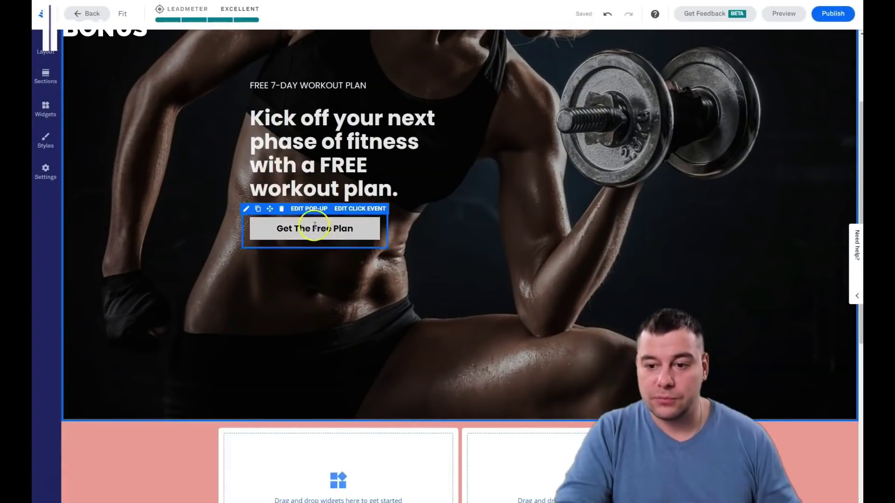
left_click(247, 208)
left_click(271, 269)
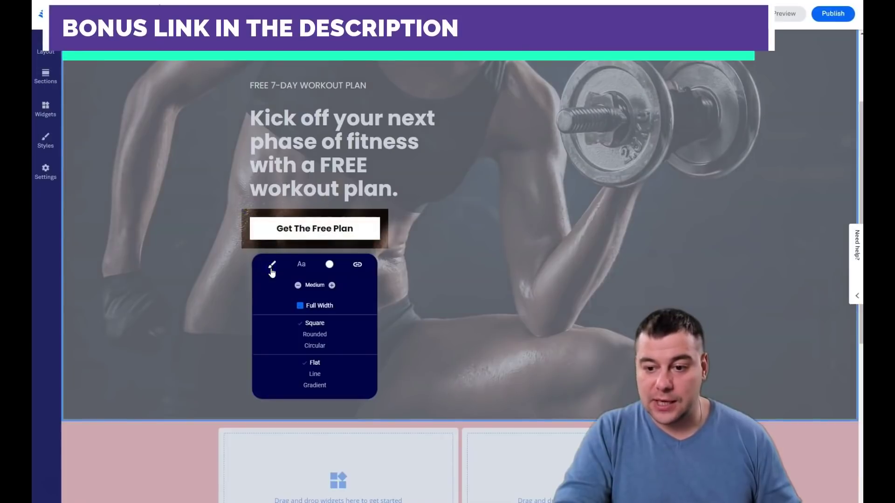
left_click(300, 307)
left_click(300, 307)
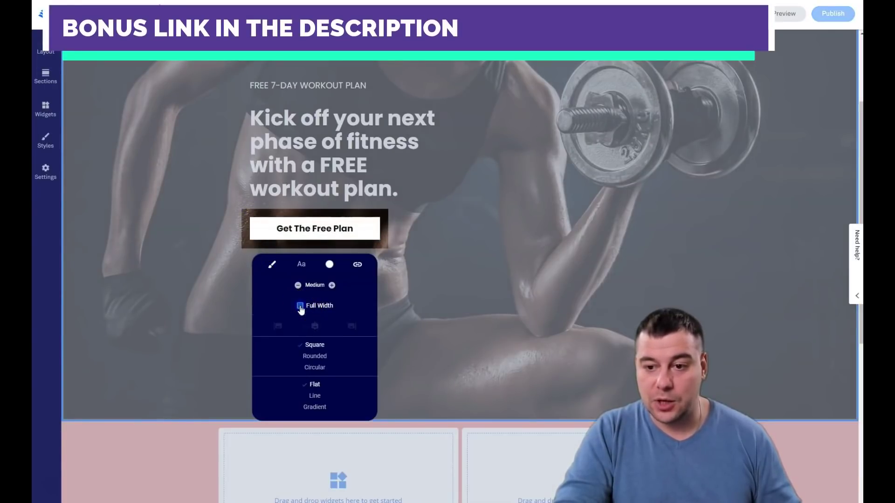
left_click(300, 307)
Step: Try rounded corners of 11 and the circular shape on the button, and give it the Line style with square corners
left_click(312, 353)
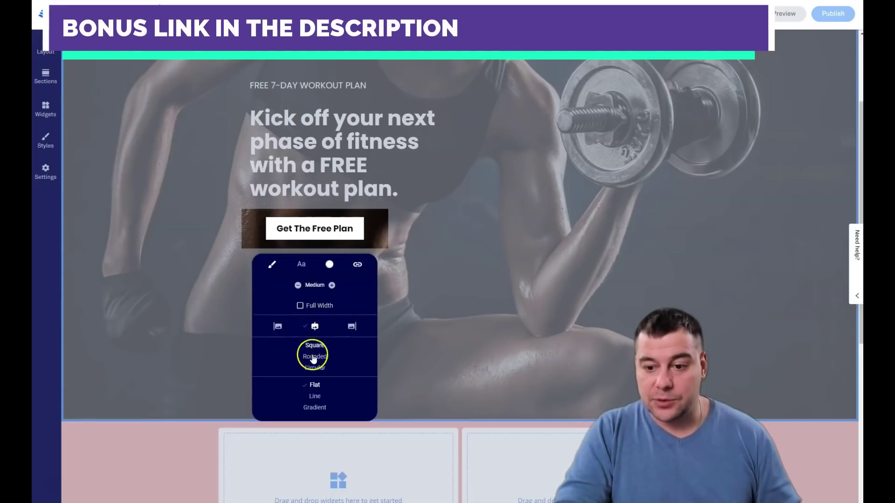
left_click(311, 358)
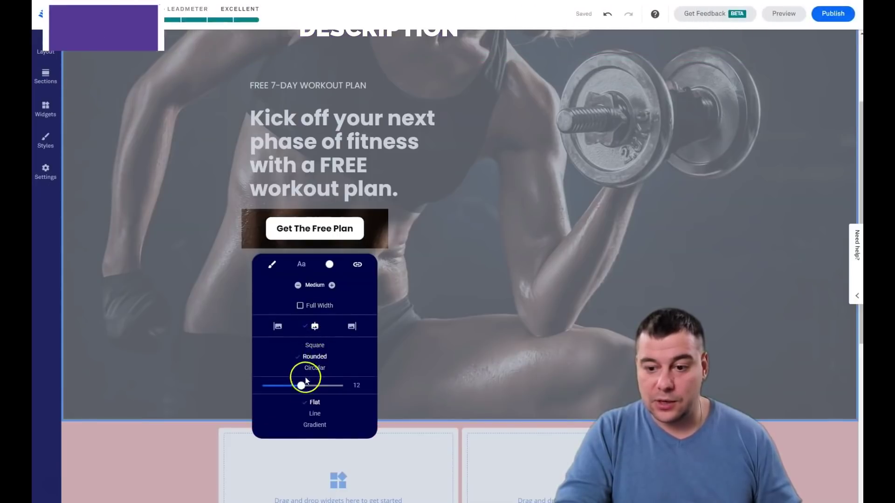
mouse_move(303, 386)
left_mouse_down()
mouse_move(320, 386)
mouse_move(298, 382)
left_mouse_up()
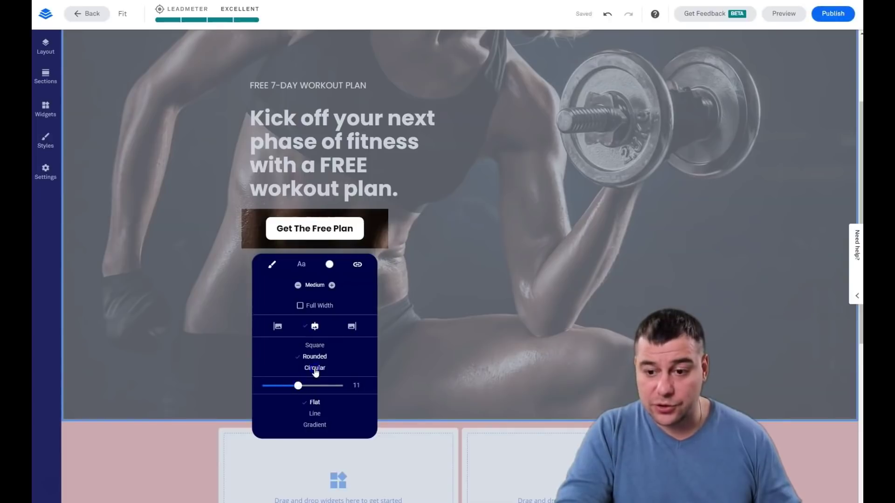
left_click(315, 369)
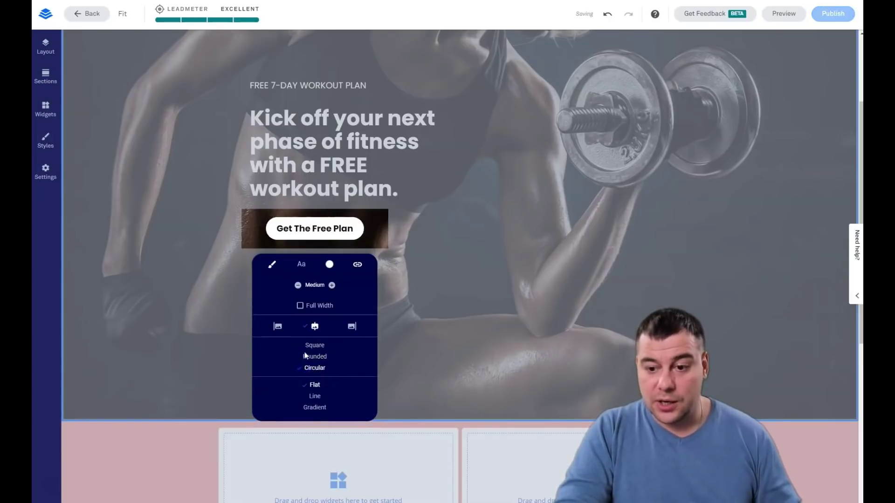
left_click(315, 398)
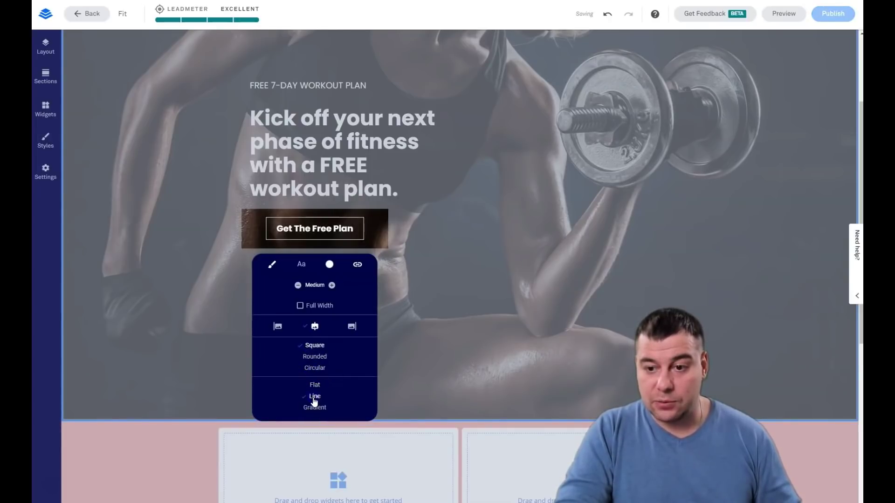
left_click(417, 361)
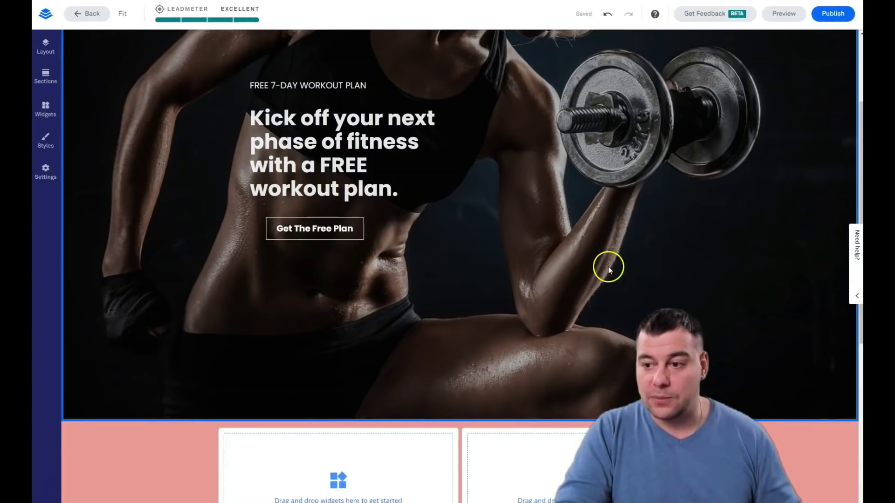
Step: Open the click event settings of the Get The Free Plan button and look through the available link options
scroll(582, 275, "up", 3)
scroll(581, 275, "down", 8)
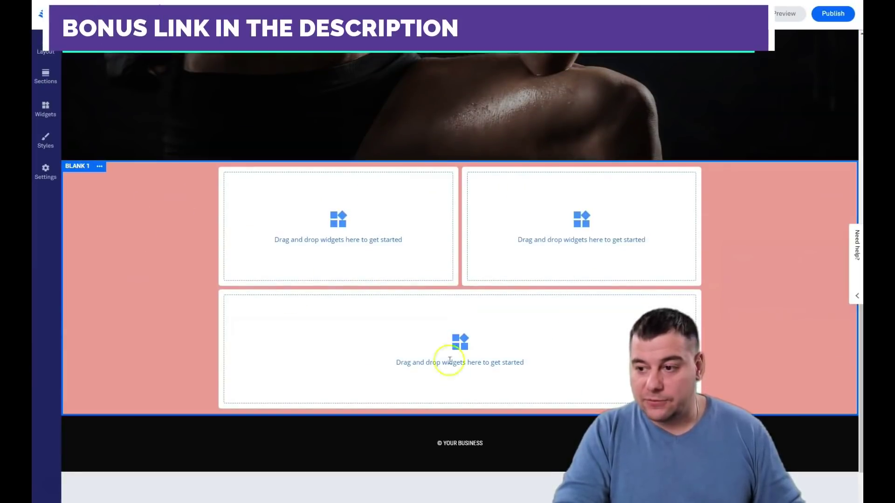
scroll(186, 239, "up", 1)
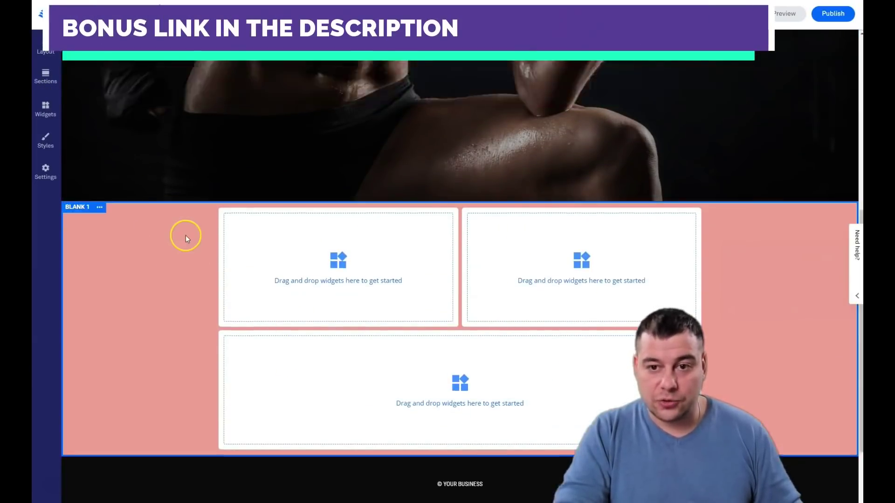
scroll(186, 247, "up", 5)
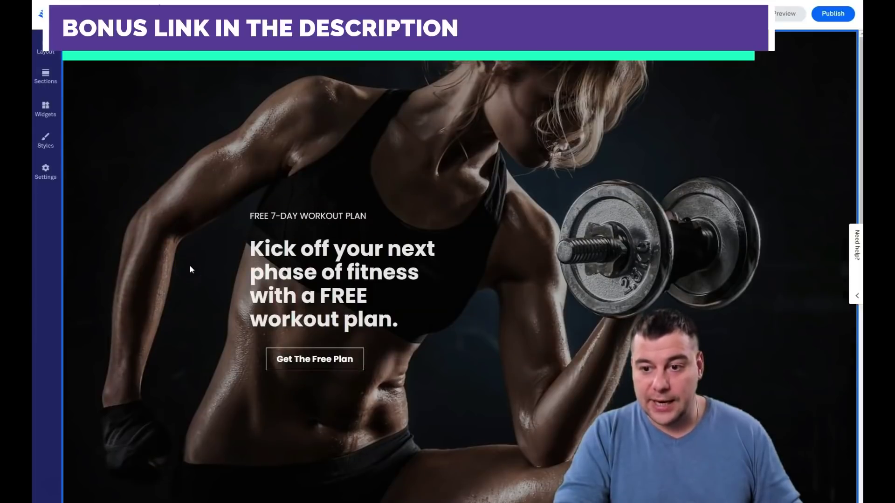
scroll(208, 275, "down", 4)
scroll(244, 223, "up", 3)
left_click(303, 284)
left_click(310, 311)
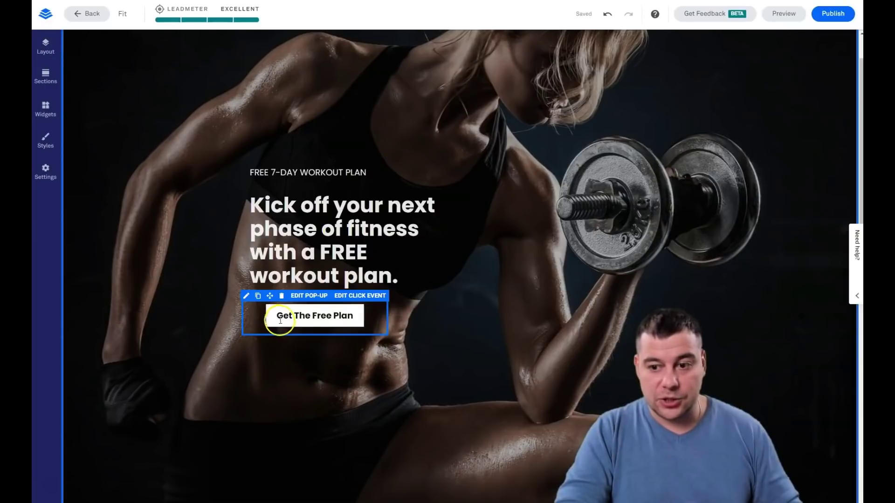
left_click(341, 296)
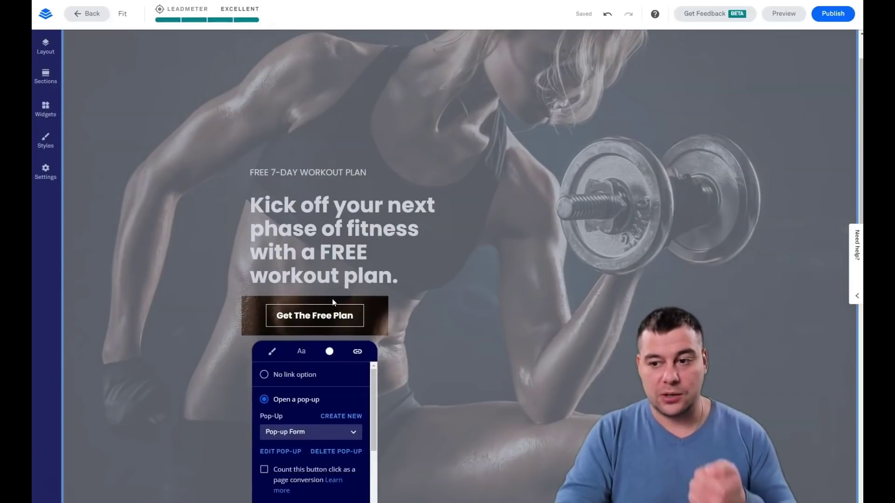
scroll(315, 352, "down", 3)
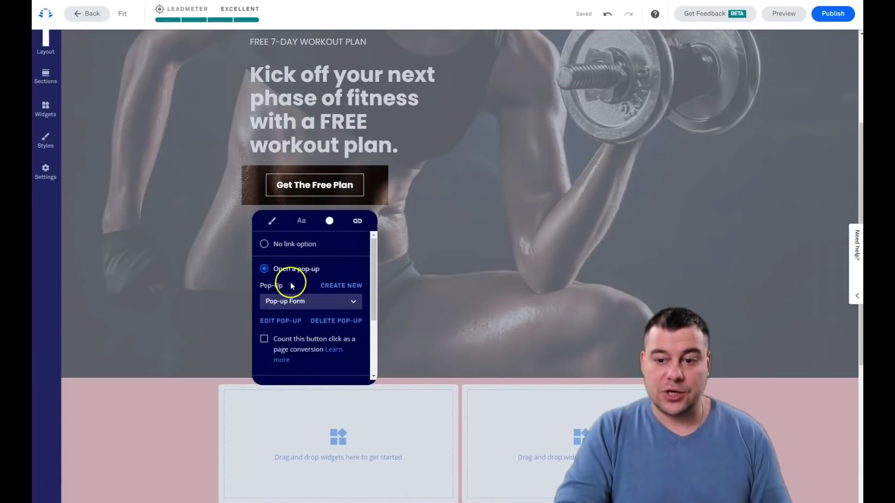
scroll(291, 285, "down", 2)
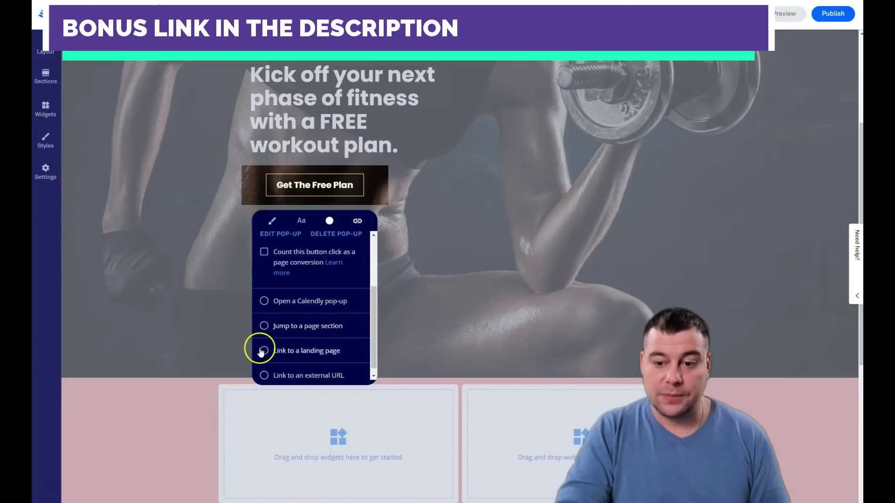
scroll(309, 354, "down", 1)
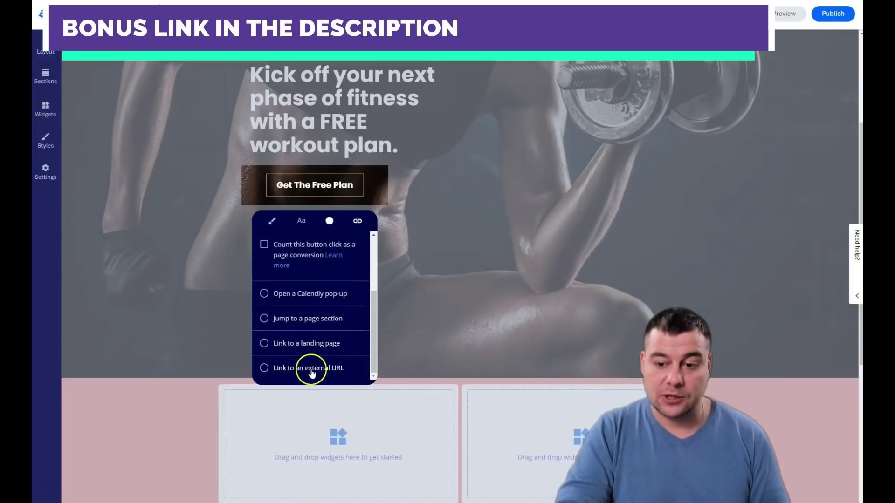
scroll(312, 371, "up", 2)
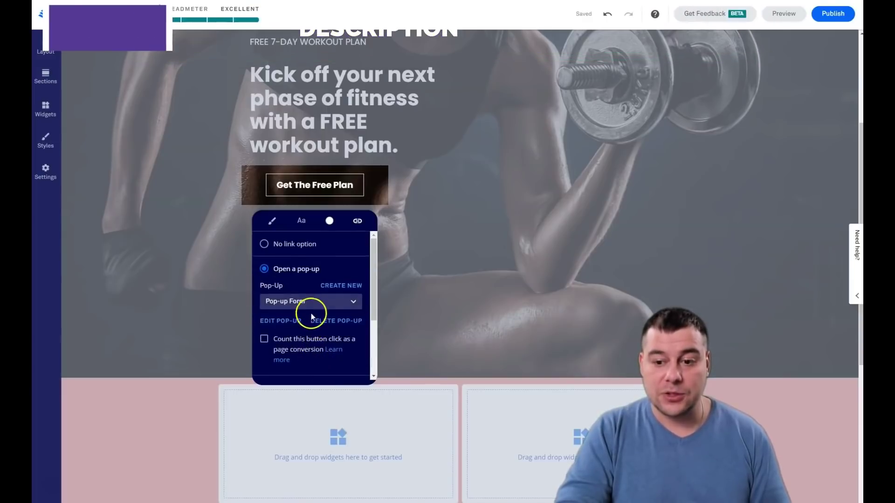
Step: Open the button's linked pop-up form for editing and select all of its headline text
left_click(281, 321)
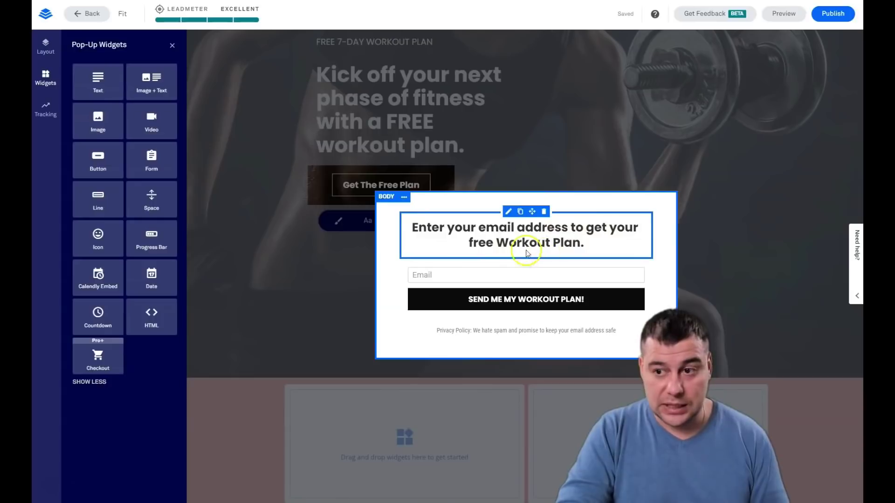
left_click(582, 242)
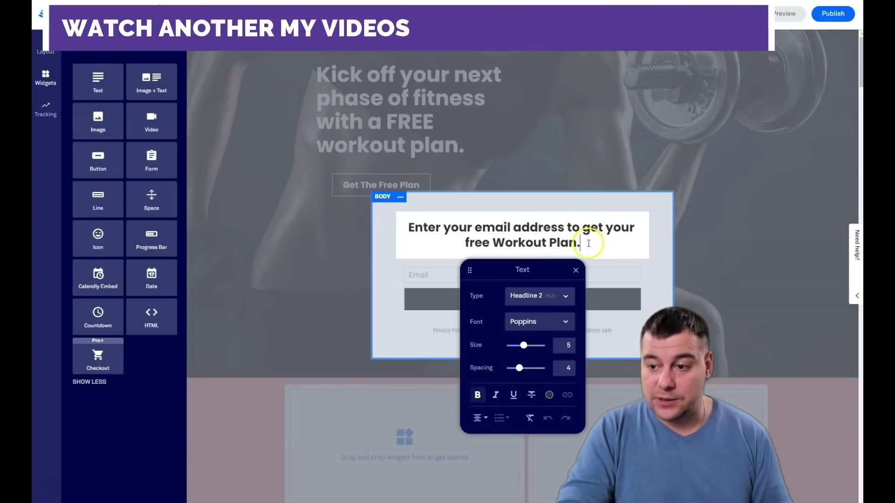
left_click(399, 224)
left_click_drag(404, 227, 584, 246)
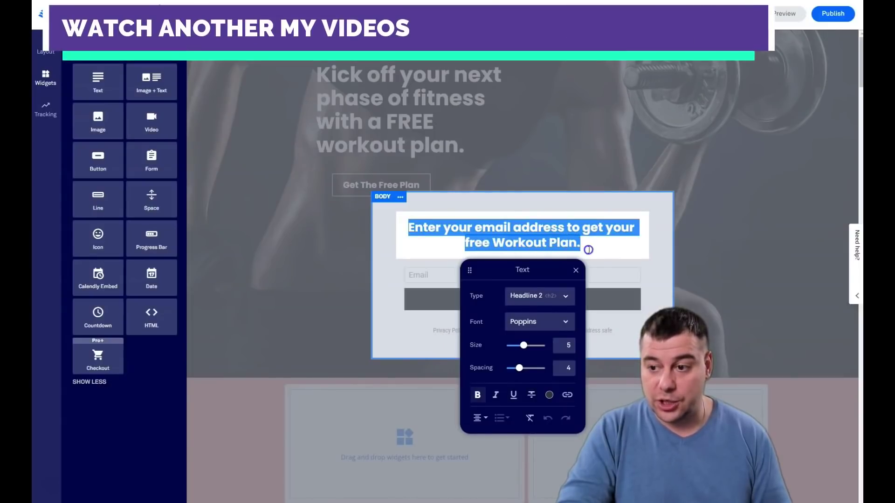
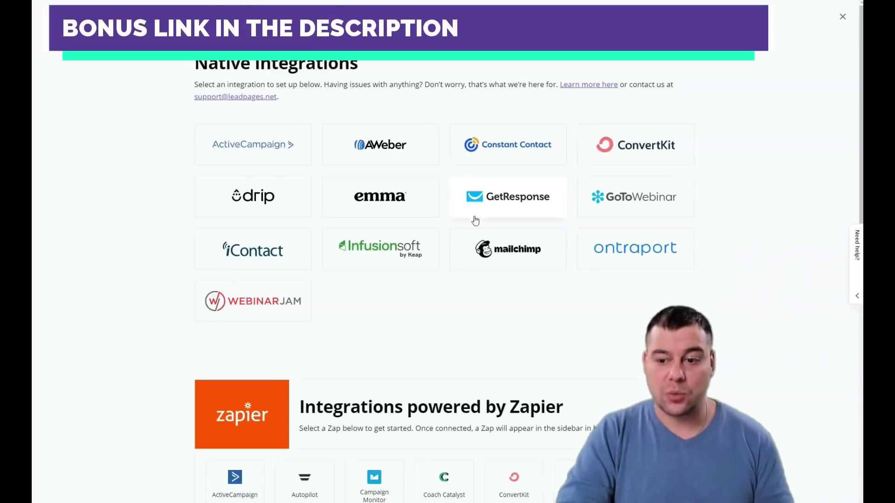
Step: Look through the native integrations and those powered by Zapier
scroll(475, 221, "down", 5)
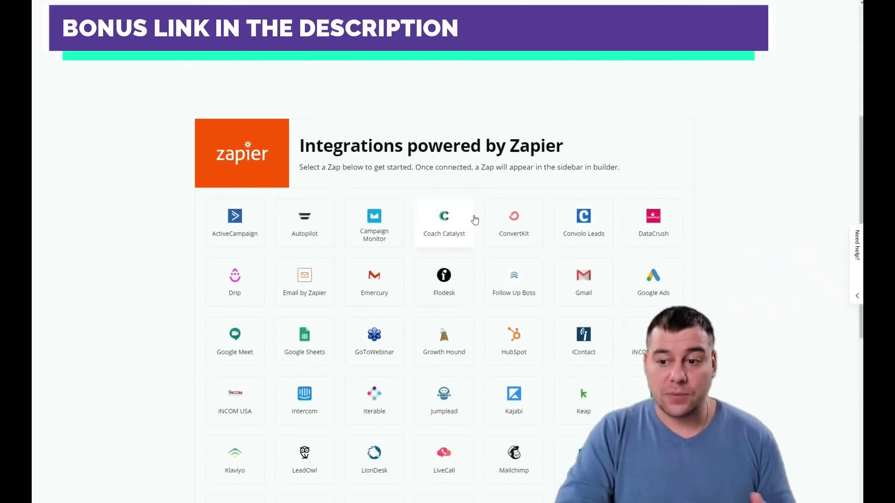
Step: Examine the full range of Zapier-powered services alongside the native integrations, and close the integrations overview
scroll(469, 218, "down", 3)
scroll(443, 209, "up", 1)
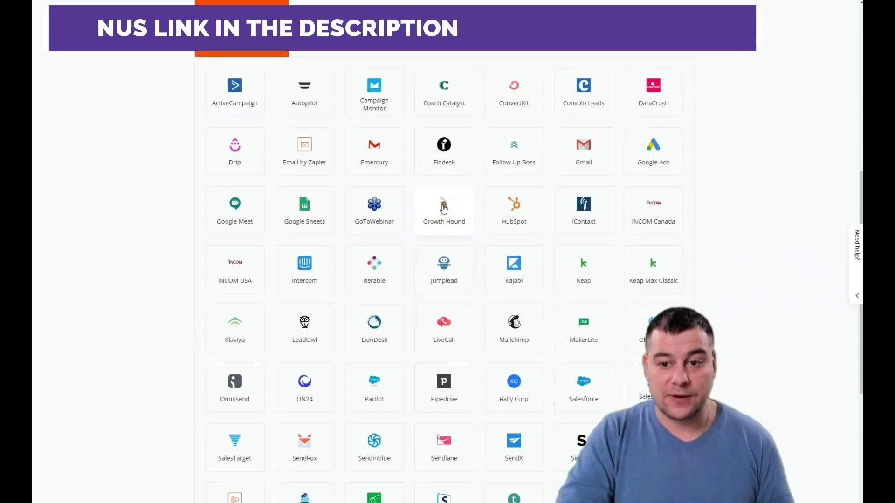
scroll(444, 208, "down", 2)
scroll(444, 208, "down", 1)
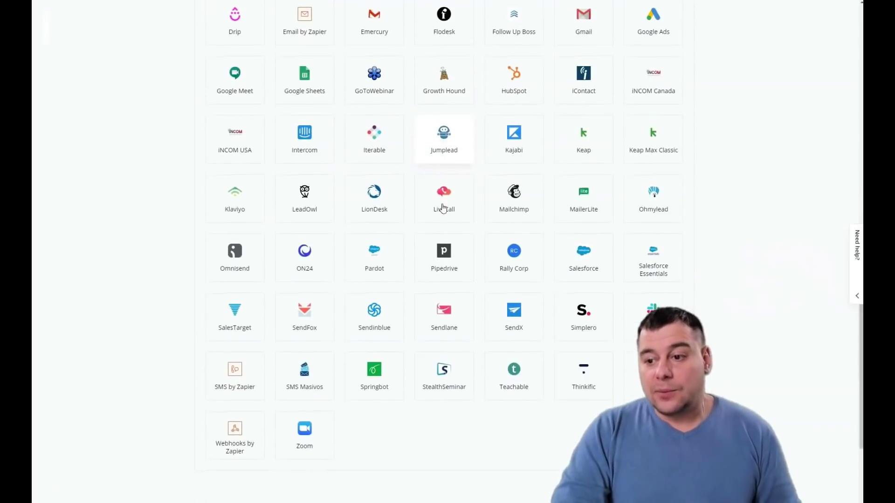
scroll(499, 194, "up", 5)
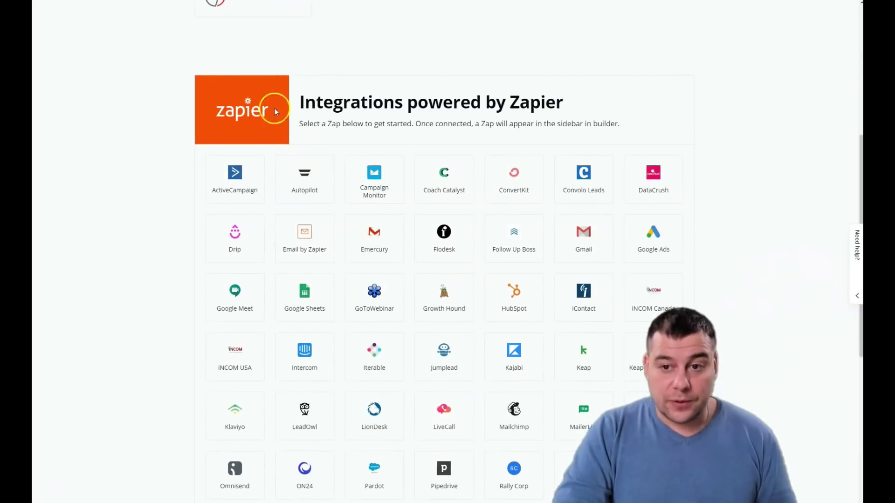
scroll(276, 112, "up", 7)
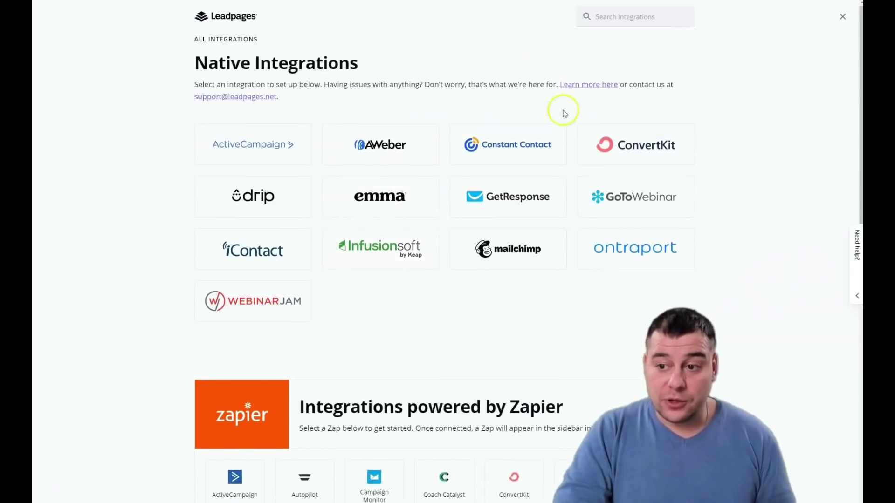
scroll(512, 204, "down", 5)
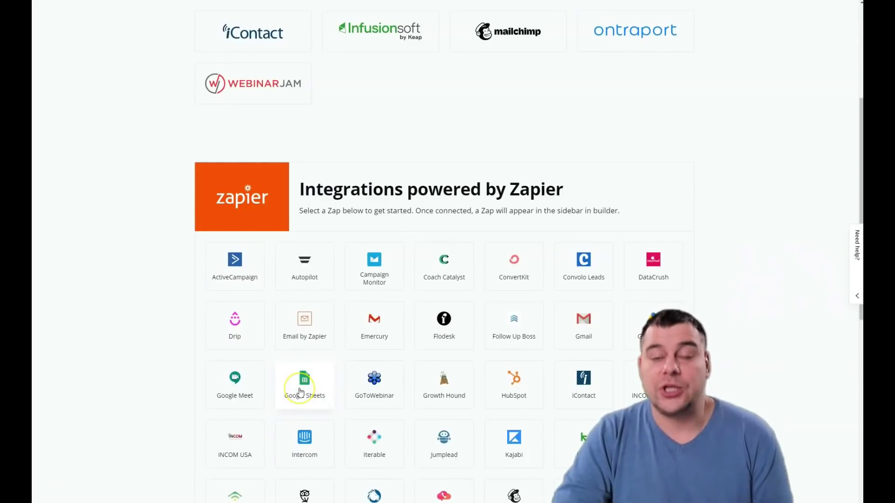
scroll(397, 157, "up", 5)
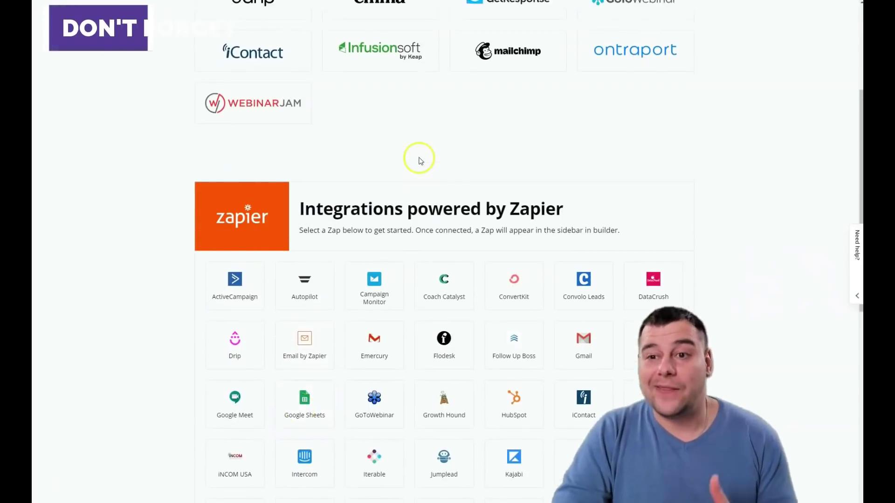
scroll(461, 262, "down", 4)
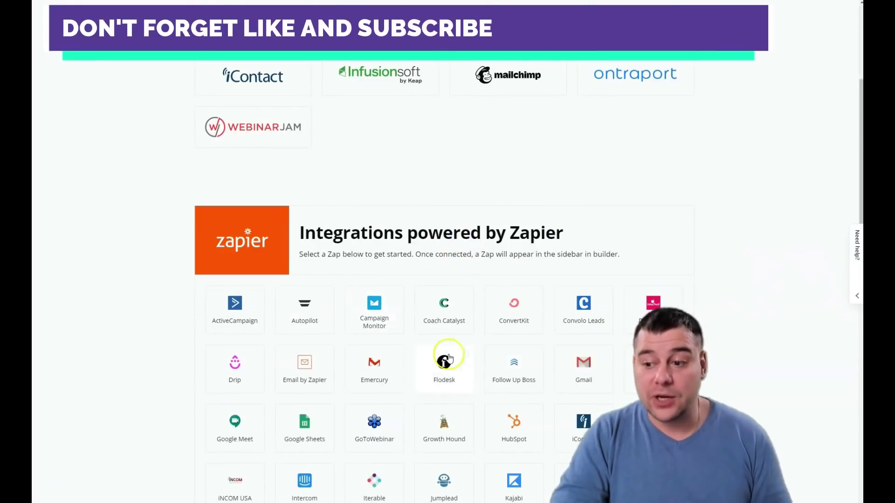
scroll(552, 286, "up", 4)
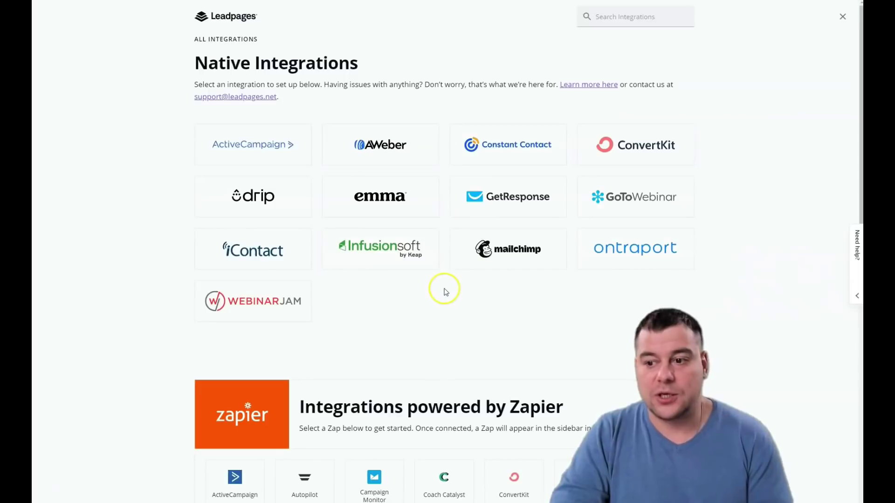
left_click(842, 18)
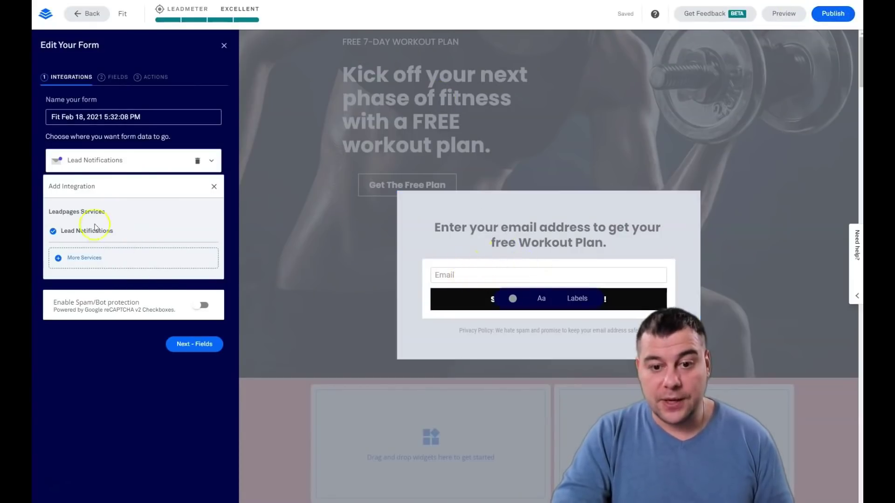
Step: Add a First Name field to the pop-up form and place it above the Email field
left_click(108, 79)
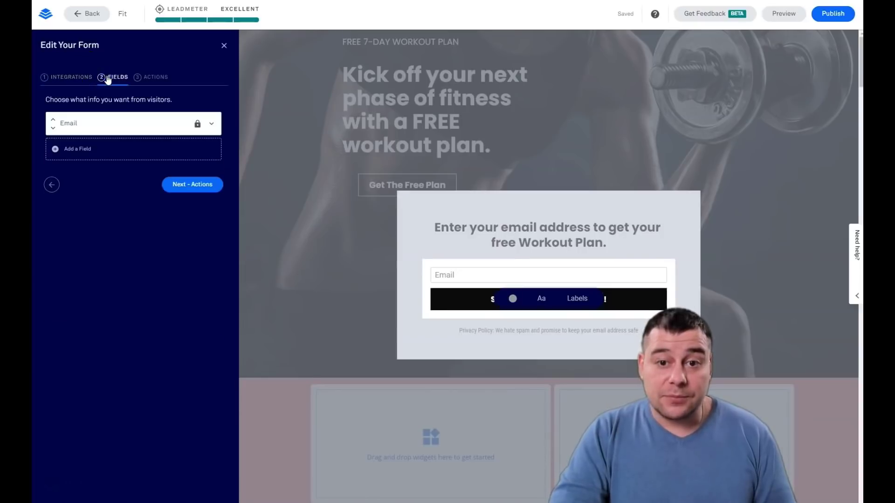
left_click(57, 156)
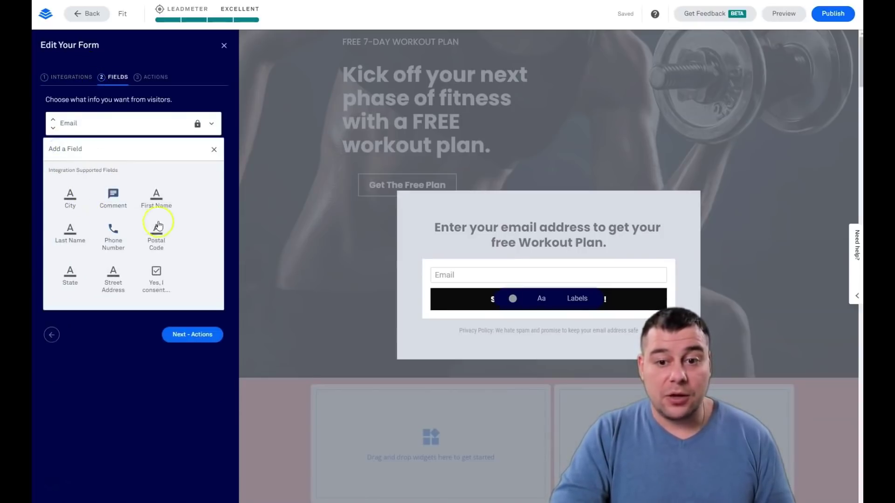
left_click(152, 208)
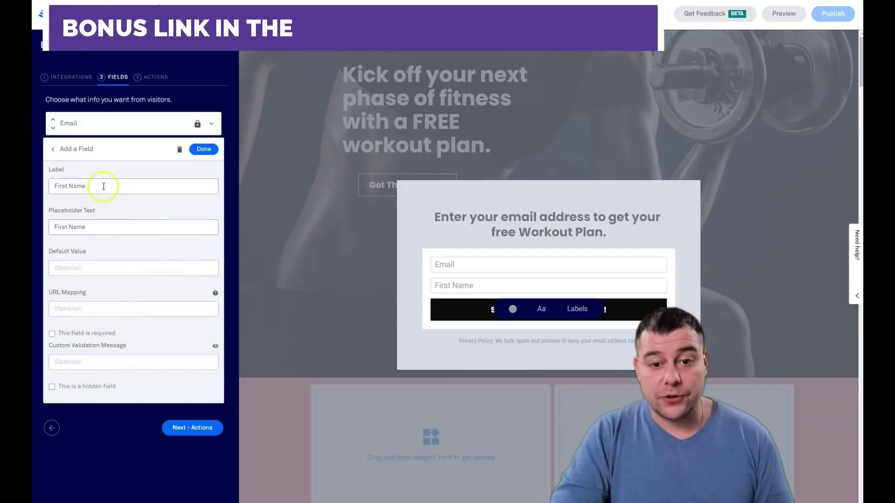
left_click(203, 149)
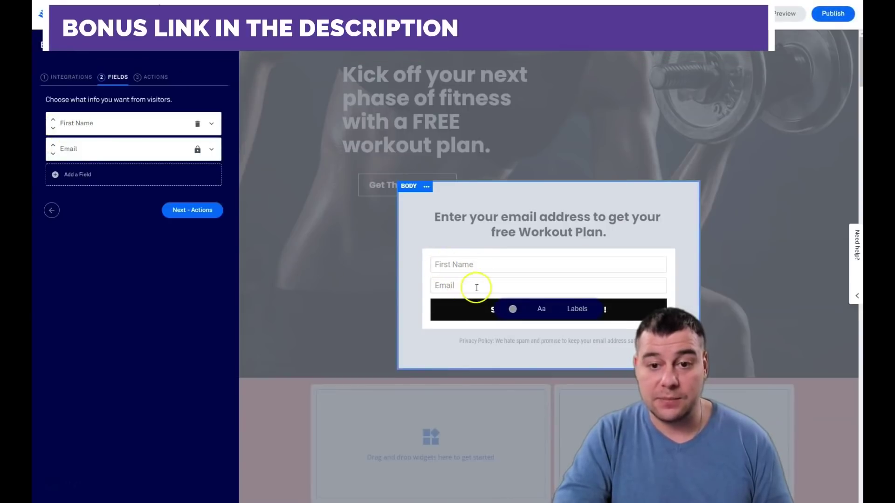
Step: Set the form to send visitors to the default Leadpages thank you page, and save the form settings
left_click(147, 79)
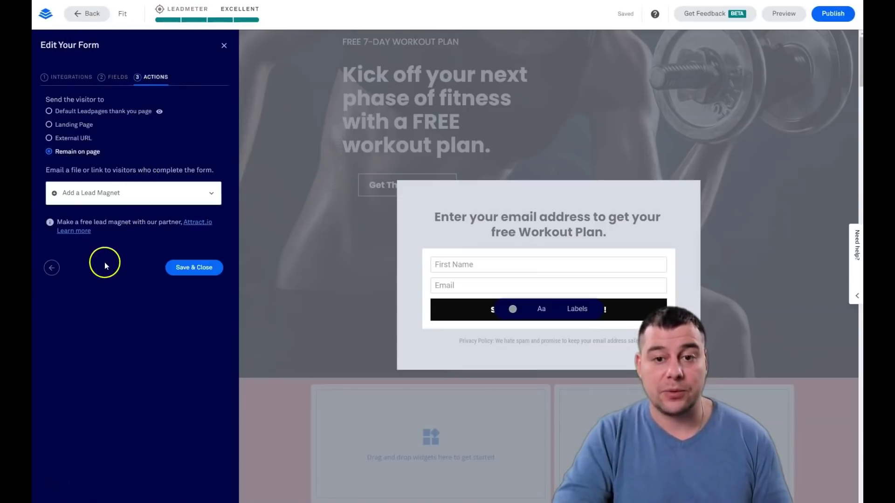
left_click(49, 112)
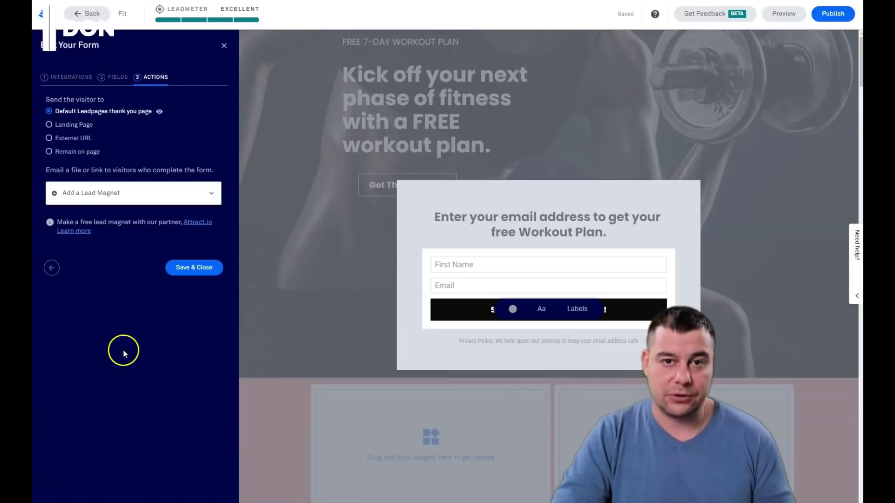
left_click(186, 272)
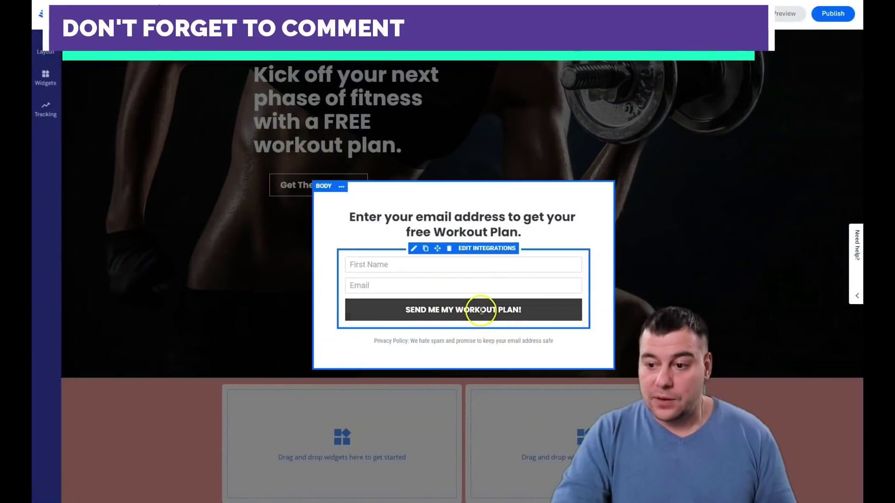
Step: Try the pop-up form's Send Me My Workout Plan button without full width, and restore its full width
left_click(482, 311)
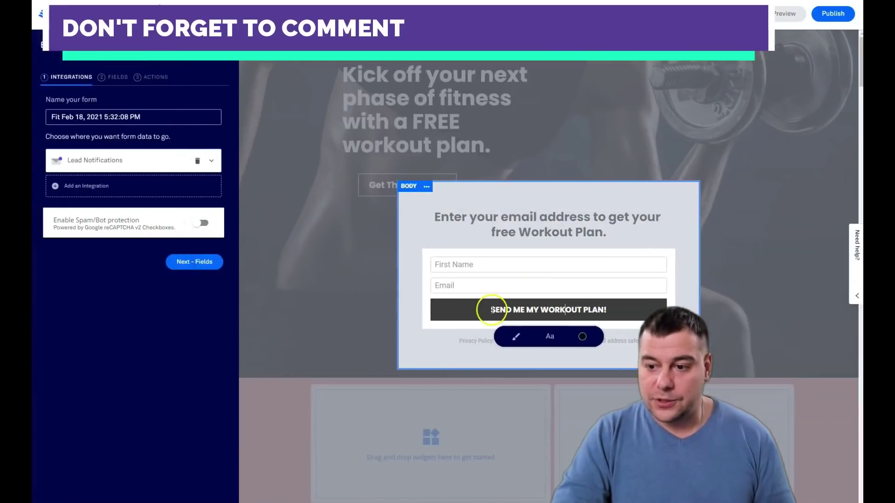
left_click(516, 336)
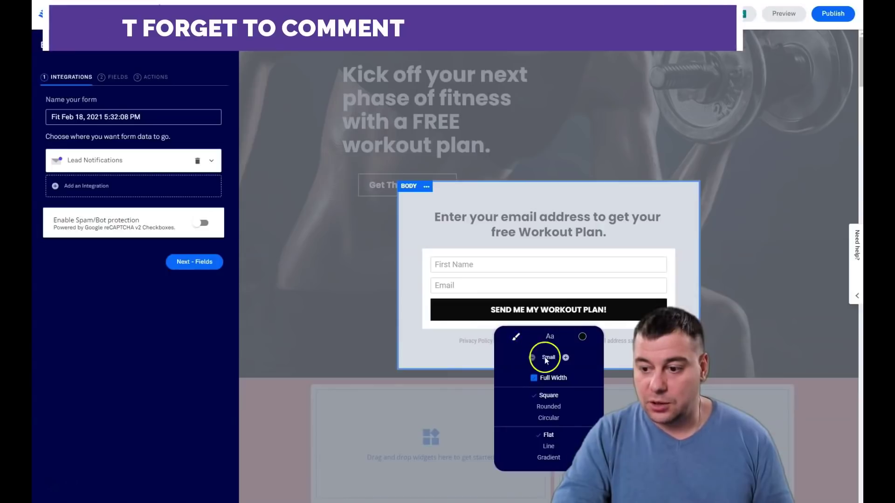
left_click(534, 379)
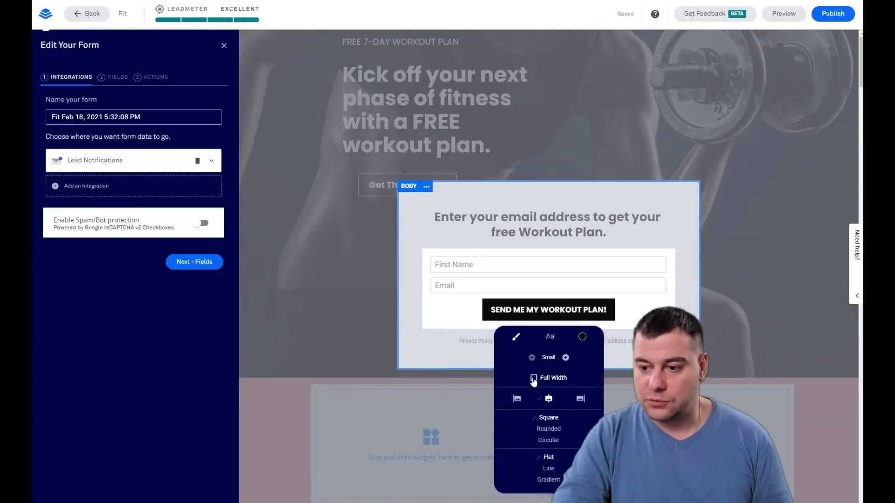
left_click(534, 379)
left_click(365, 253)
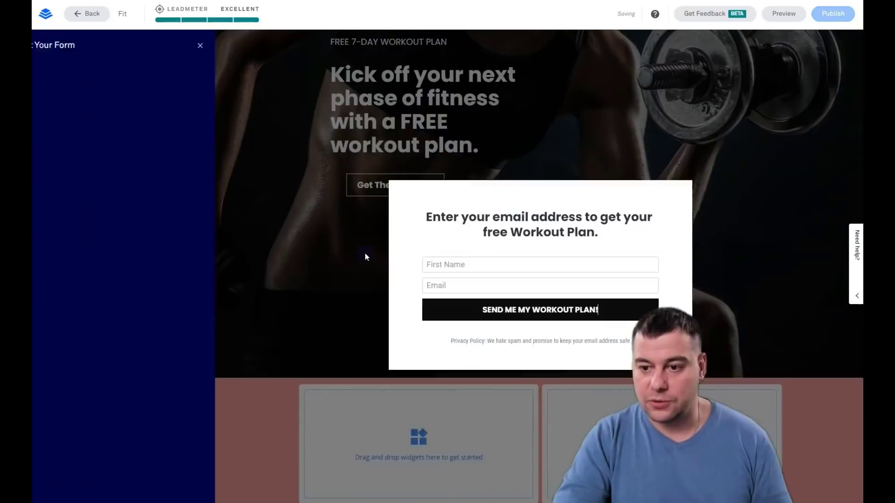
Step: Close the pop-up form and remove the page's background color in the page styles
left_click(174, 134)
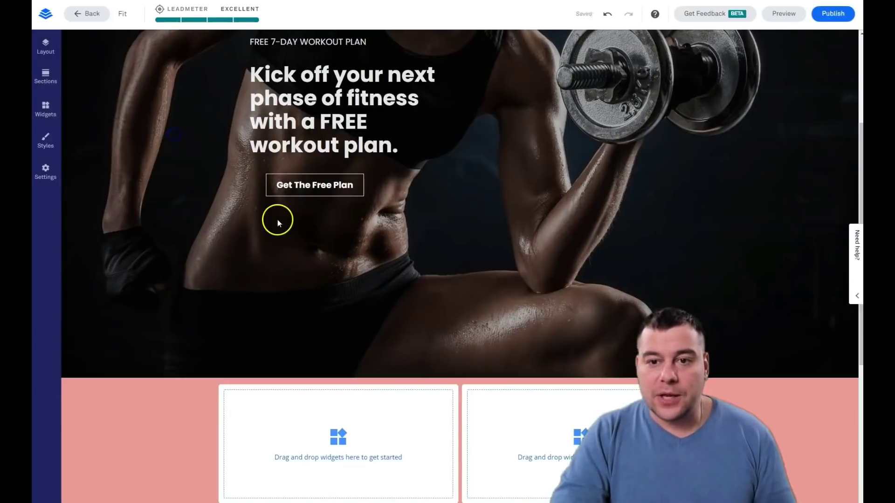
scroll(334, 270, "down", 6)
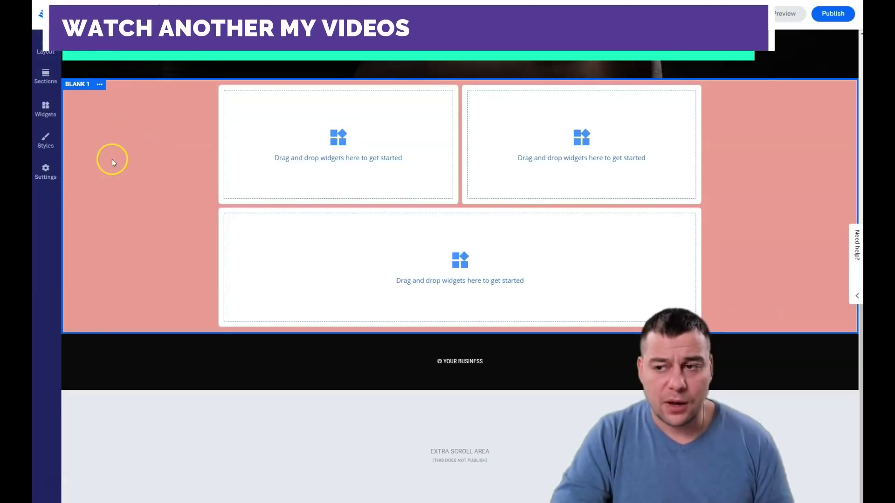
left_click(45, 143)
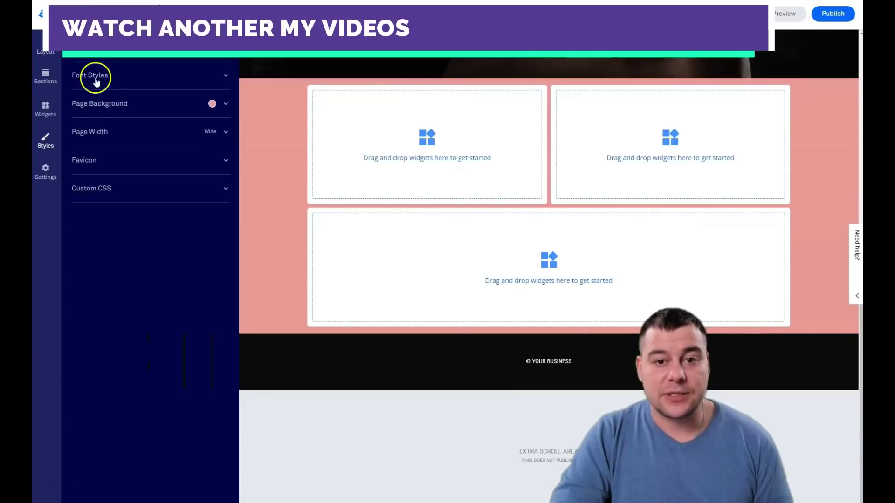
left_click(224, 76)
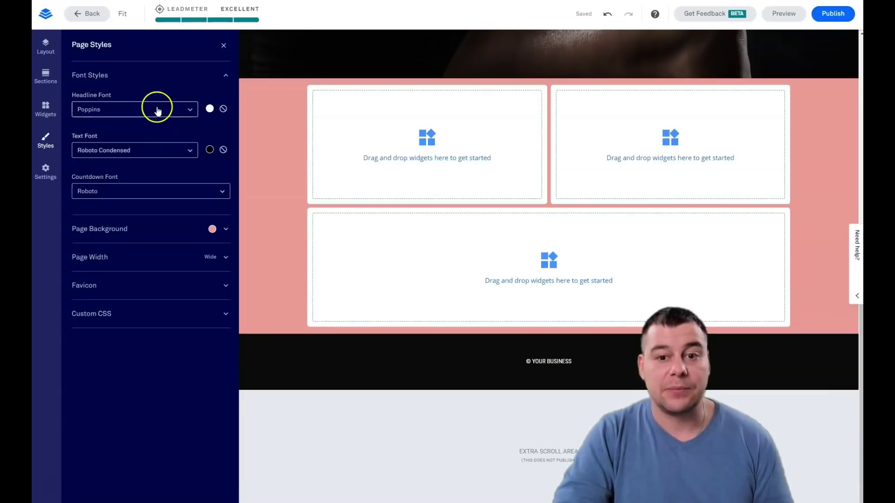
left_click(224, 230)
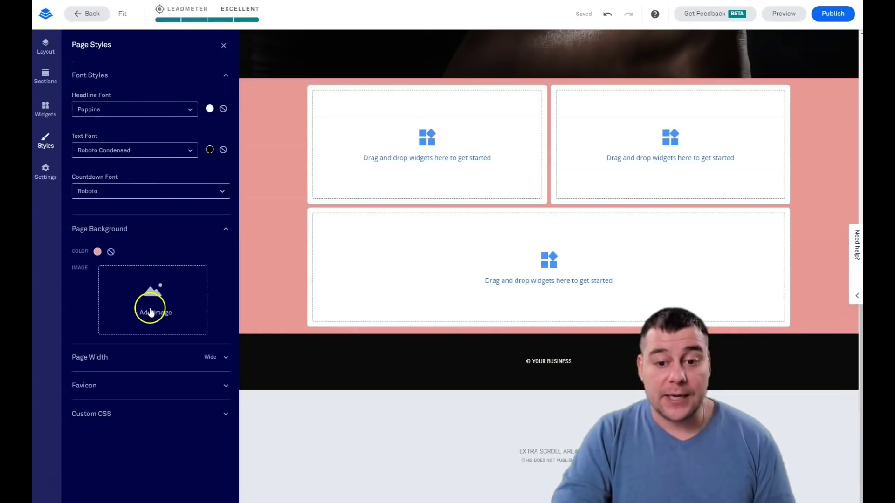
left_click(111, 252)
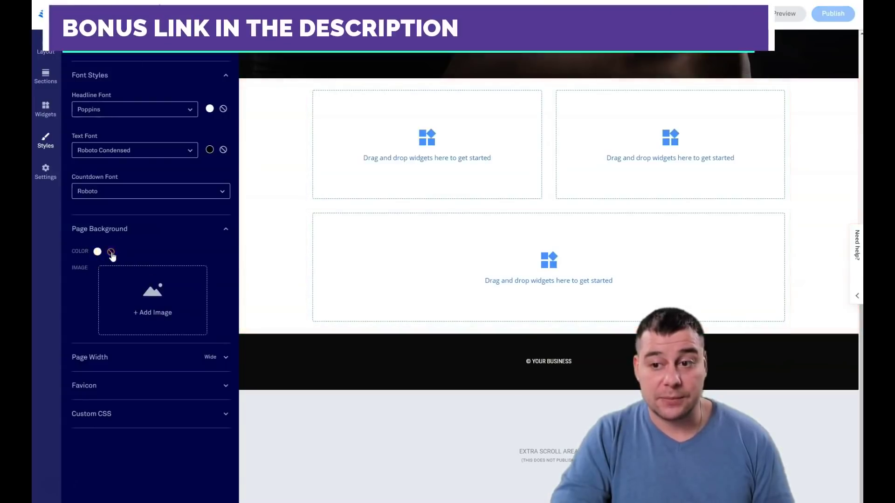
left_click(336, 176)
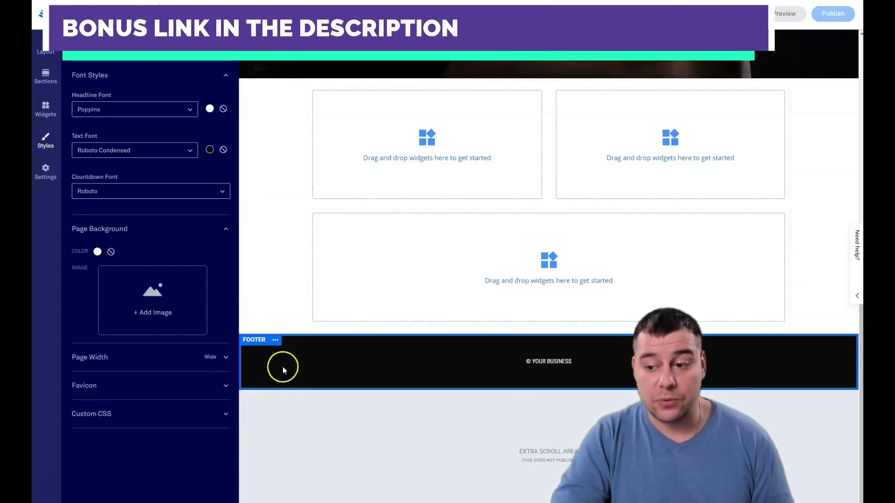
scroll(285, 103, "up", 5)
scroll(300, 150, "down", 4)
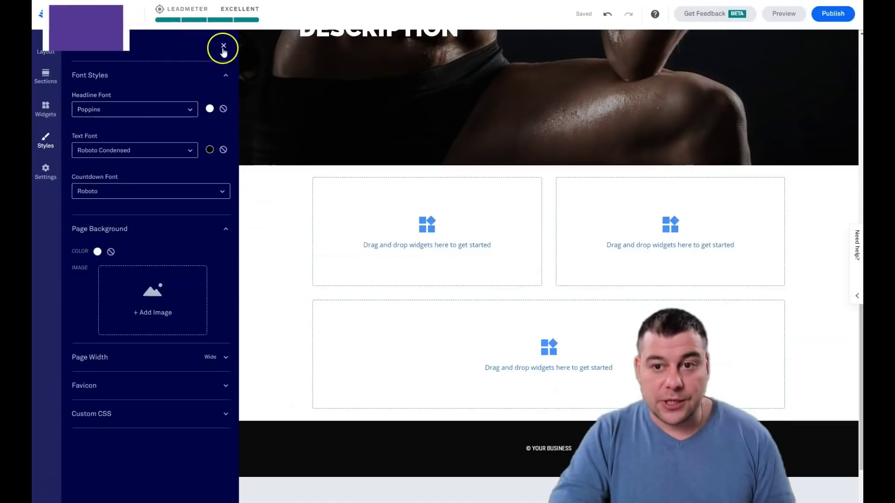
left_click(291, 416)
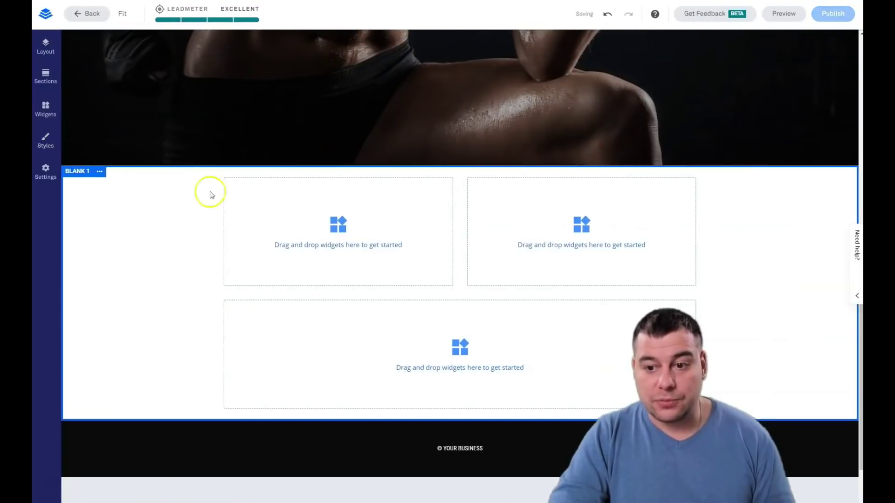
Step: Fill the blank section with a video widget in the first column, an image widget in the second, and a text widget in the row below
left_click(46, 107)
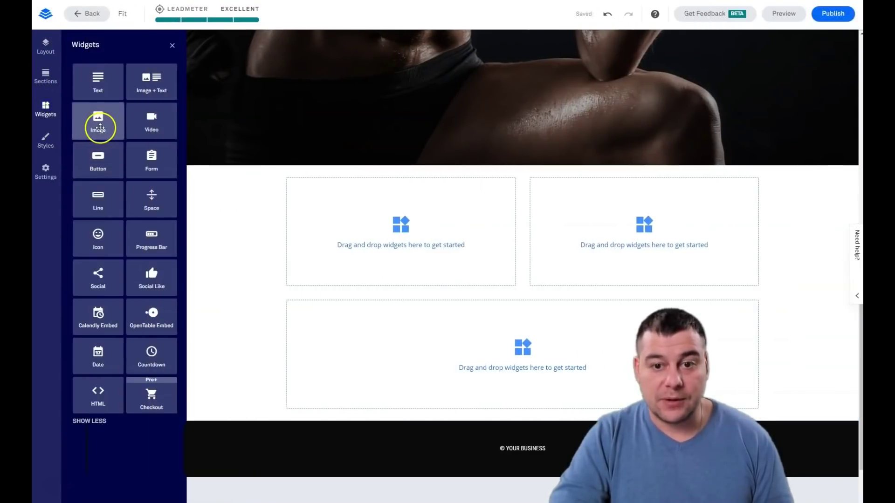
left_click_drag(148, 129, 401, 236)
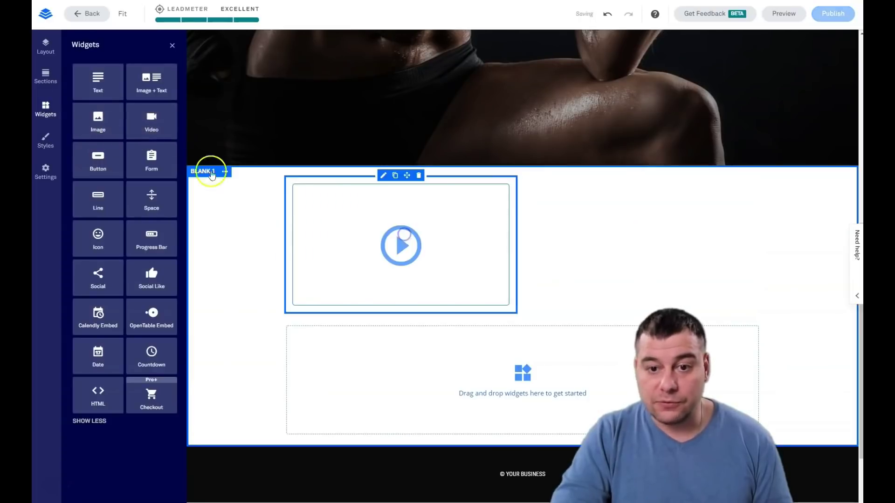
left_click_drag(98, 85, 552, 400)
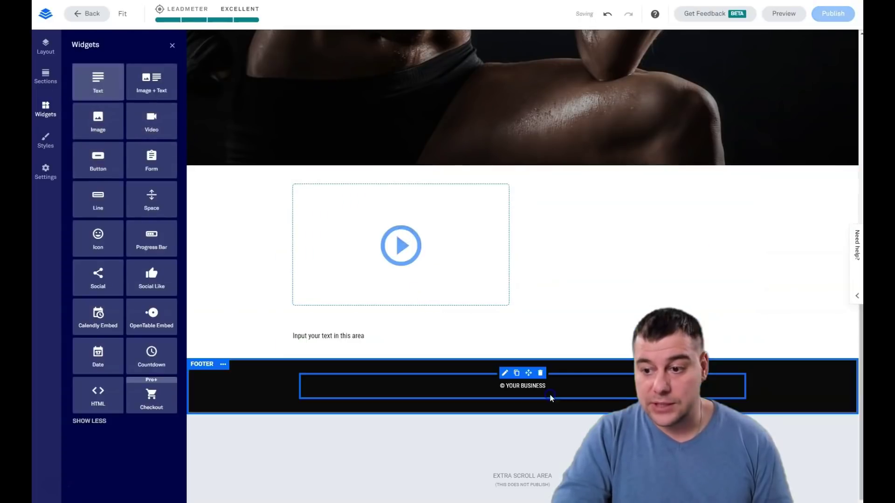
left_click_drag(102, 124, 689, 253)
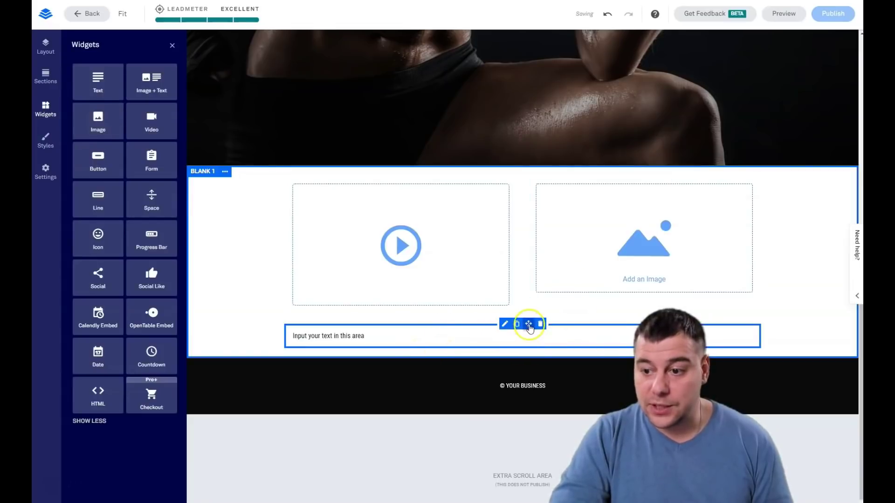
Step: Move the text widget from the lower row into the first column, directly above the video widget
left_click_drag(528, 324, 528, 226)
left_click_drag(518, 188, 487, 185)
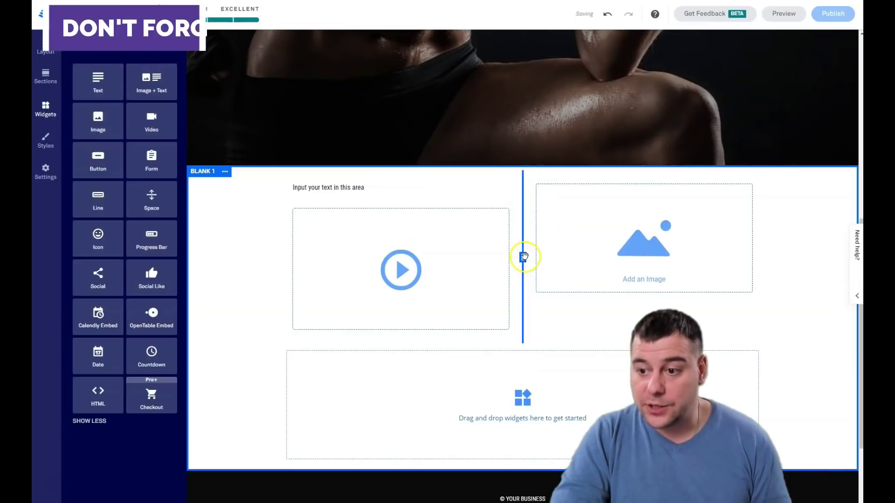
mouse_move(524, 256)
left_mouse_down()
mouse_move(625, 262)
mouse_move(375, 252)
mouse_move(571, 259)
mouse_move(523, 256)
left_mouse_up()
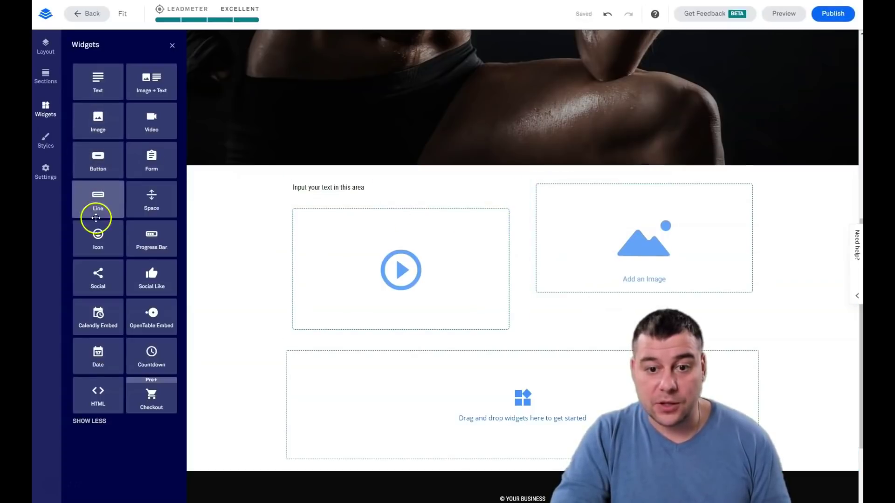
Step: Insert a space widget above the image widget in the second column and slightly reduce its height
left_click_drag(154, 200, 600, 182)
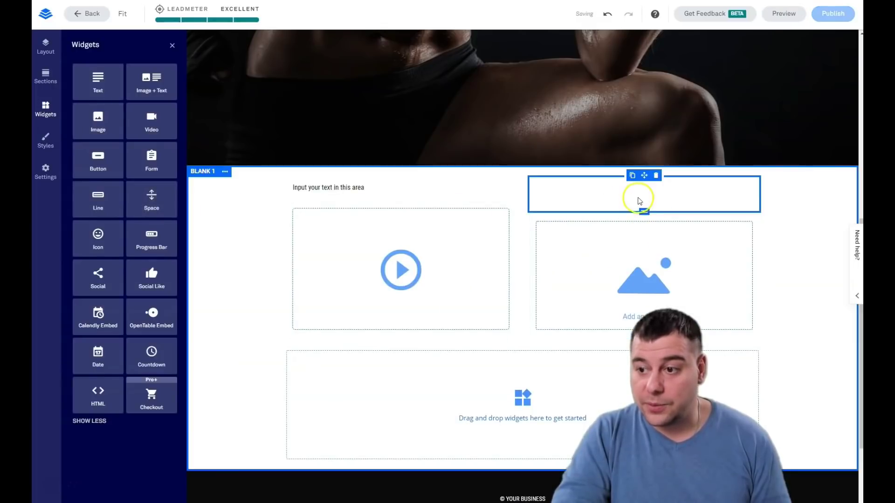
left_click_drag(645, 214, 642, 205)
scroll(581, 362, "down", 3)
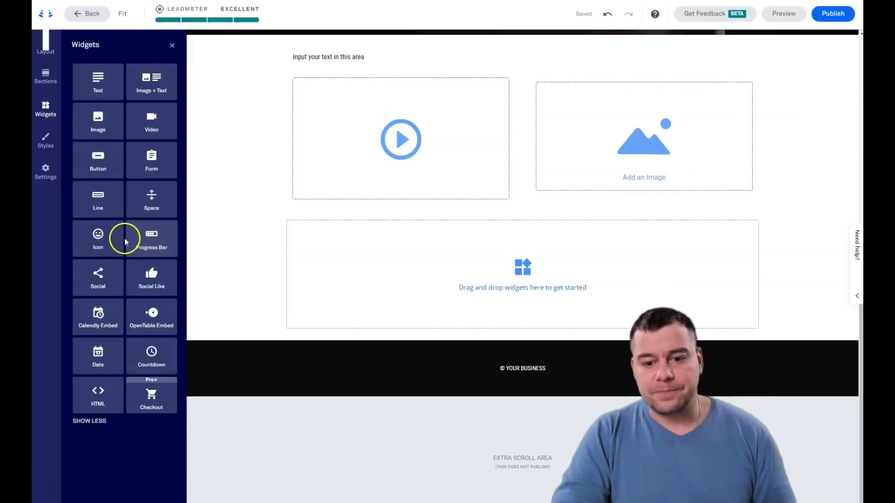
left_click(174, 56)
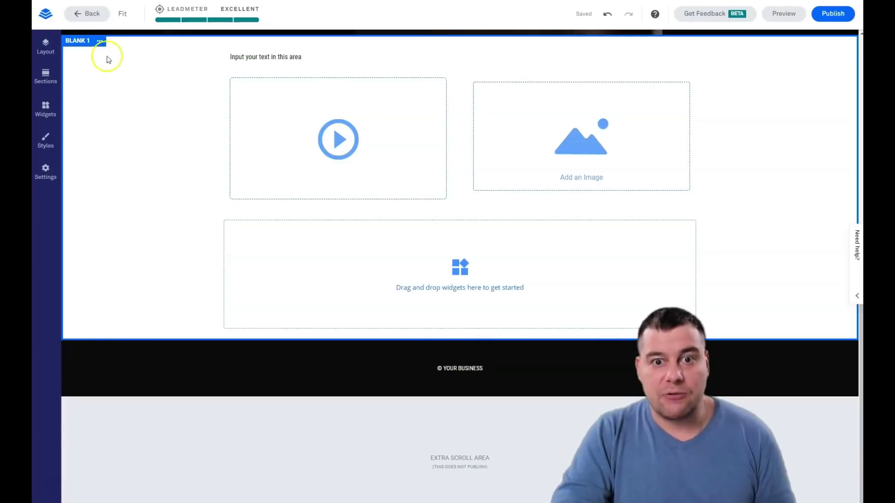
Step: Delete the Blank 1 section, including its widgets, from below the hero section
left_click(100, 42)
left_click(139, 115)
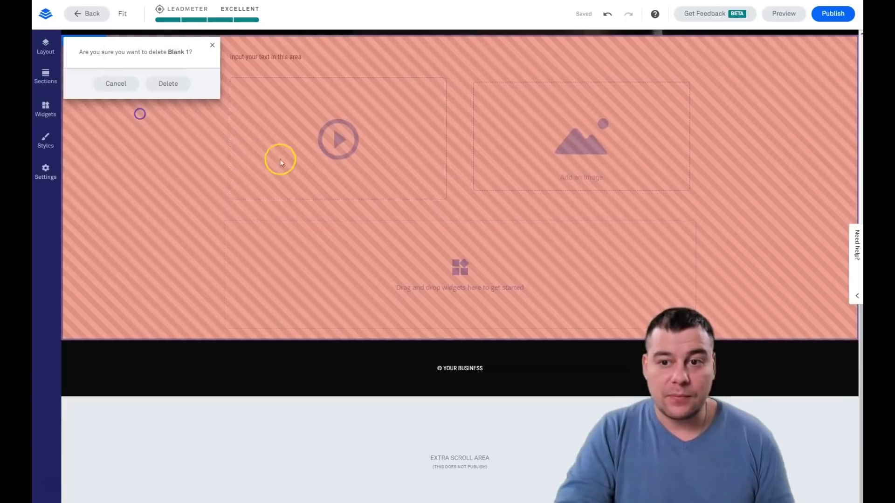
left_click(160, 91)
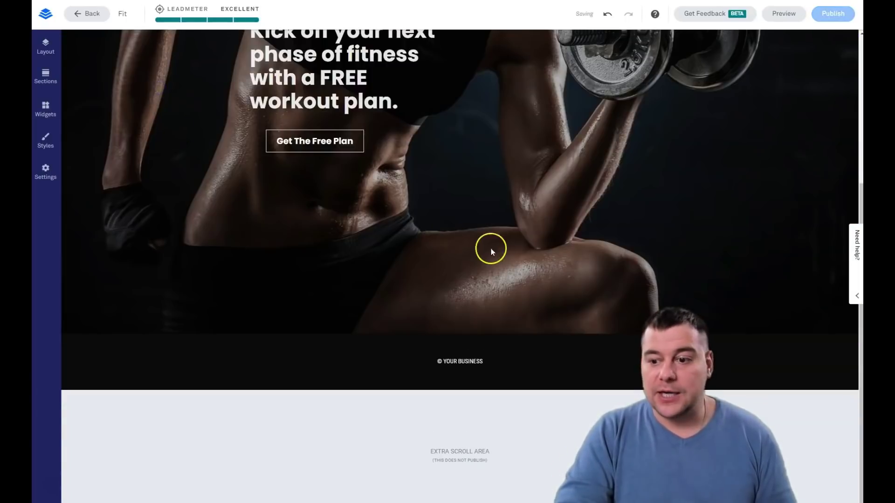
scroll(491, 247, "up", 4)
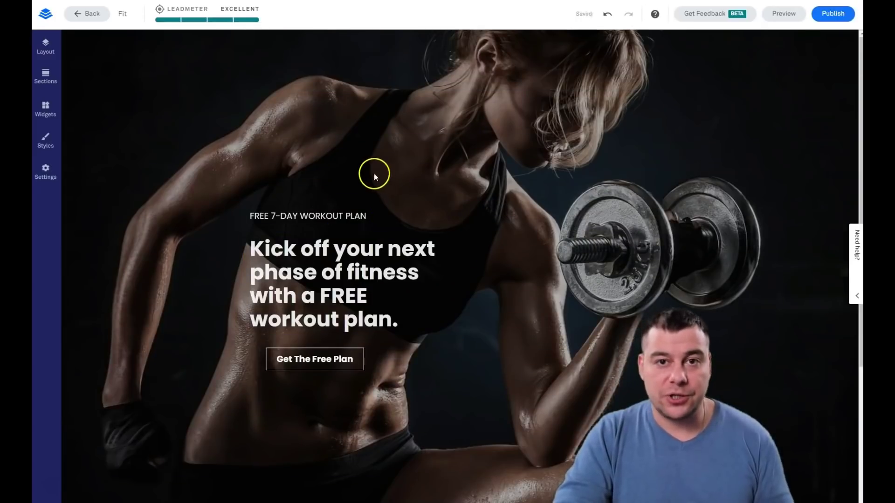